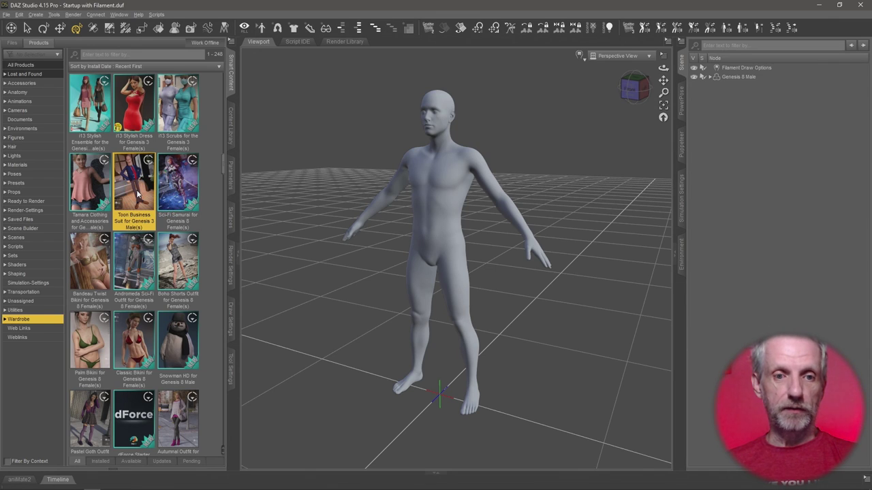
# Locate the Toon Business Suit for Genesis 3 Male(s) thumbnail among the Wardrobe products
pyautogui.moveTo(137, 194)
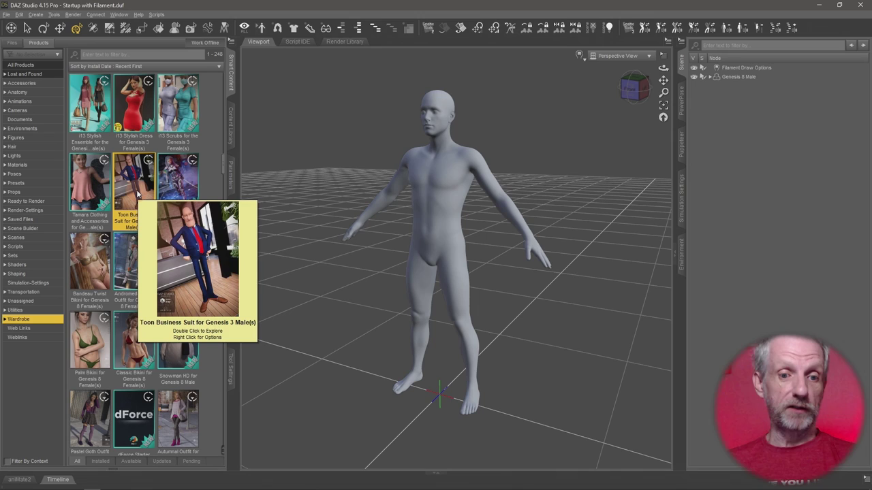
# Open the Toon Business Suit product's items and load the Toon Business Suit Shirt
pyautogui.doubleClick(136, 194)
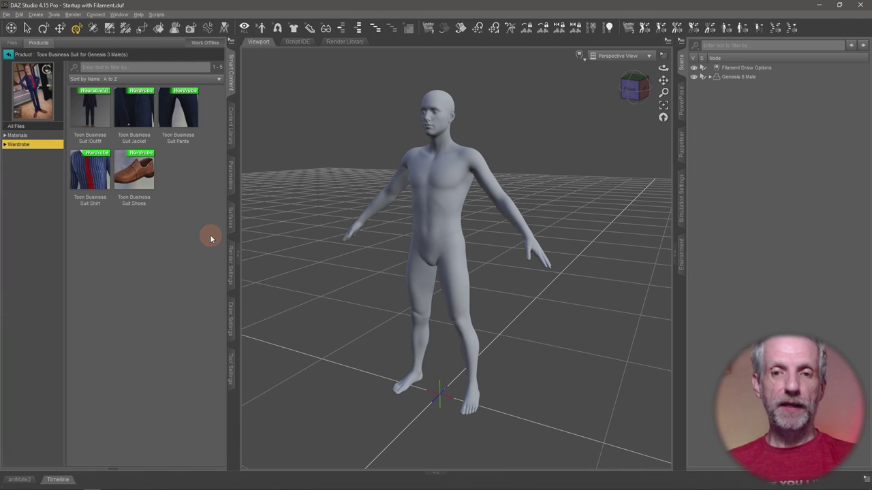
pyautogui.click(90, 109)
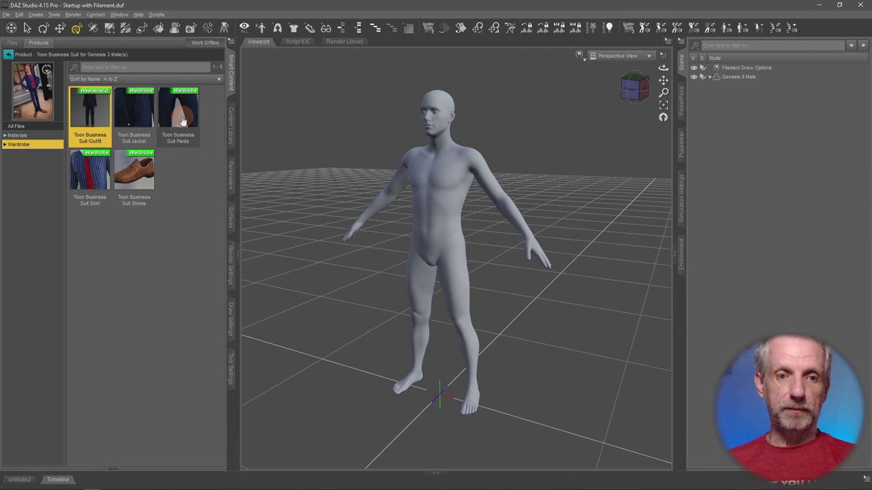
pyautogui.moveTo(83, 174)
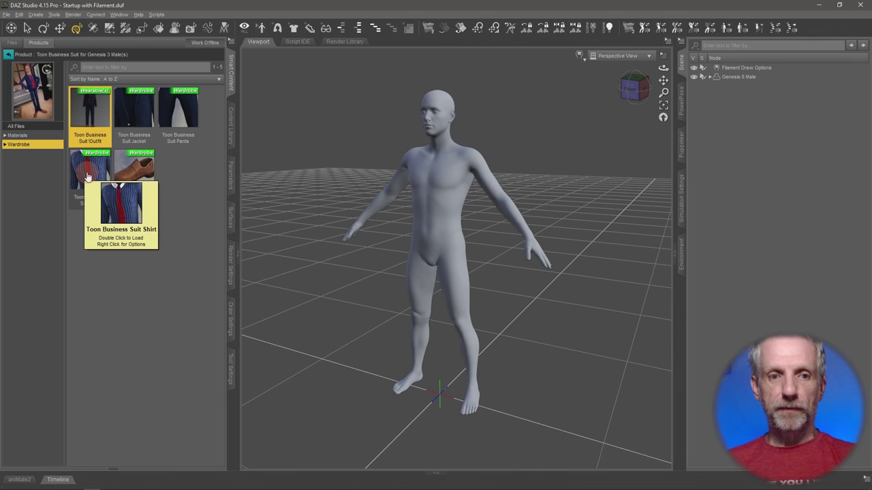
pyautogui.doubleClick(87, 179)
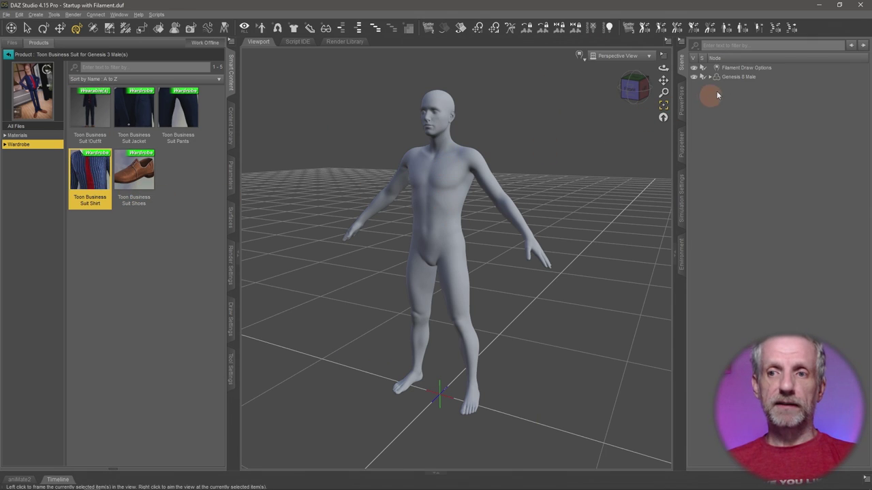
# With Genesis 8 Male deselected, load the Toon Business Suit Shirt as a separate item
pyautogui.click(741, 78)
pyautogui.click(88, 178)
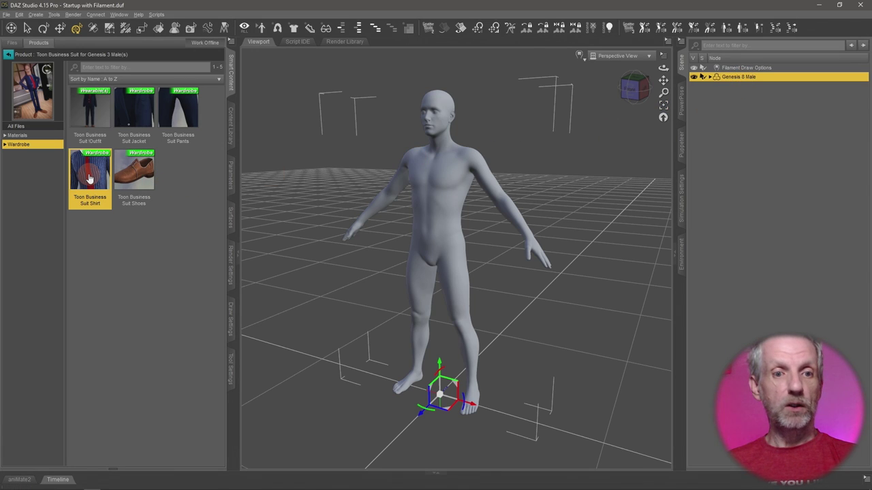
pyautogui.moveTo(89, 178); pyautogui.dragTo(528, 167)
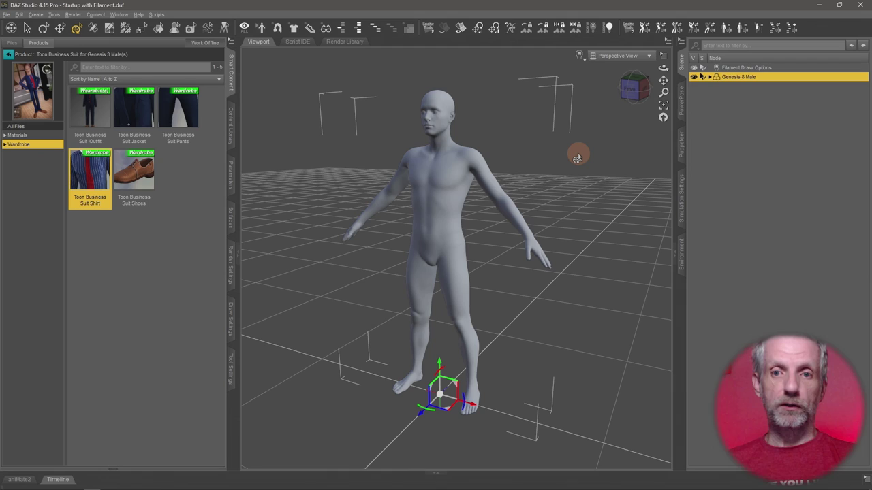
pyautogui.moveTo(577, 153); pyautogui.dragTo(724, 144)
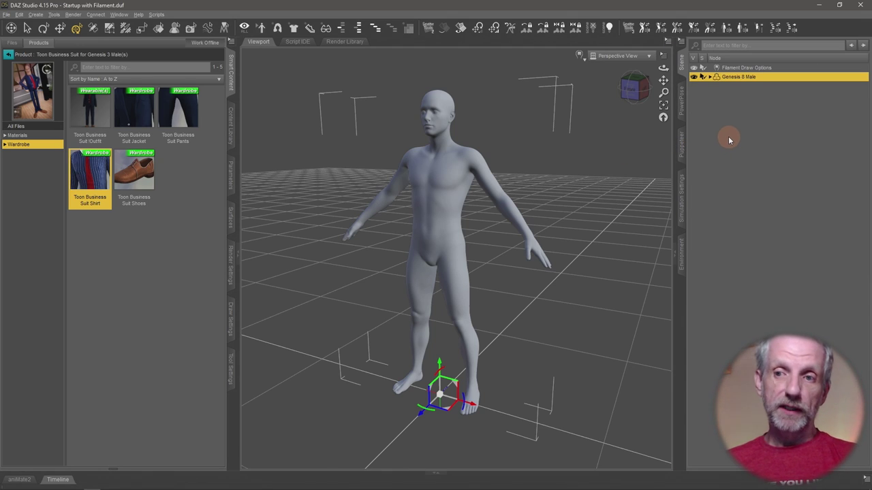
pyautogui.click(728, 137)
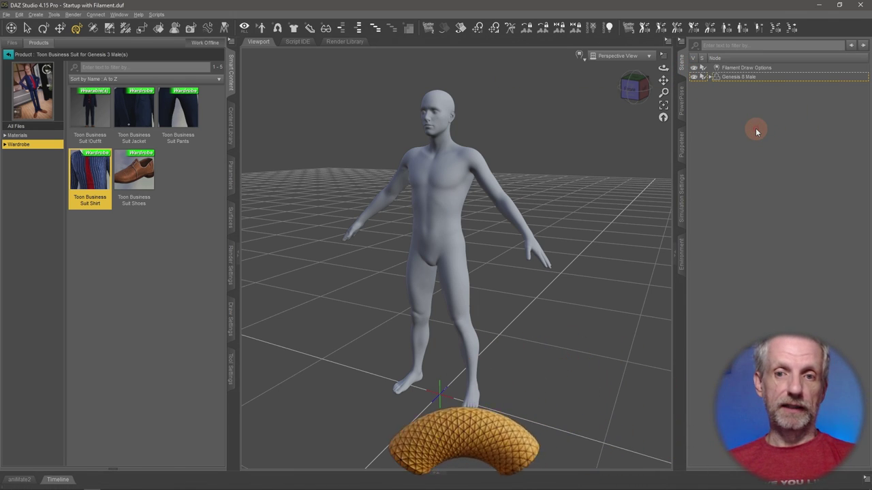
pyautogui.doubleClick(86, 164)
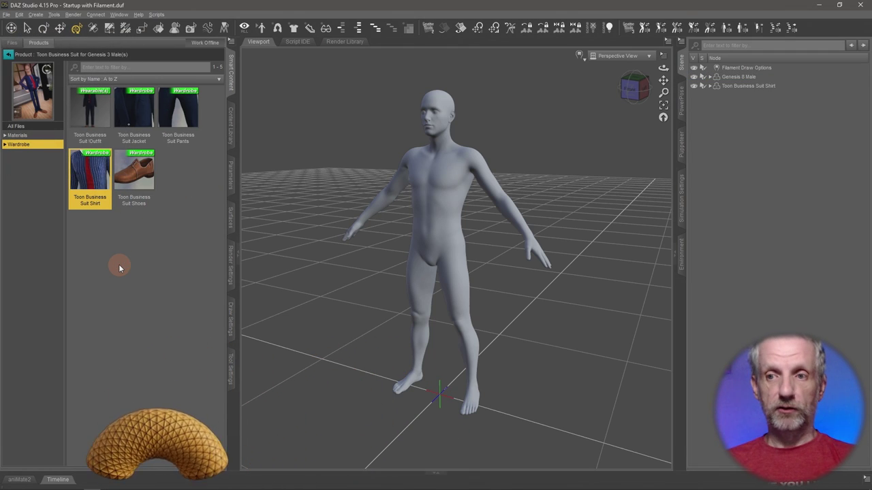
# Orbit and zoom the viewport to inspect the shirt and red tie on the figure
pyautogui.scroll(3, 356, 286)
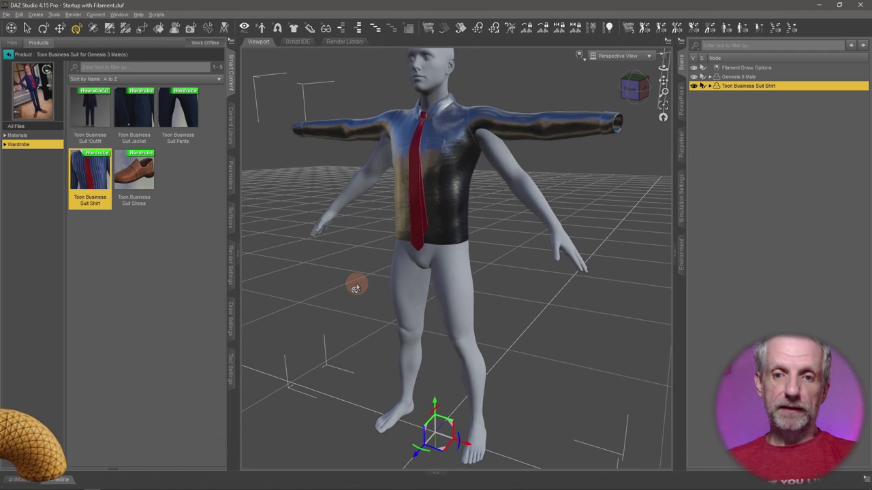
pyautogui.keyDown('alt'); pyautogui.moveTo(356, 287); pyautogui.dragTo(346, 242); pyautogui.keyUp('alt')
pyautogui.scroll(3, 364, 243)
pyautogui.scroll(-2, 366, 240)
pyautogui.scroll(-1, 358, 236)
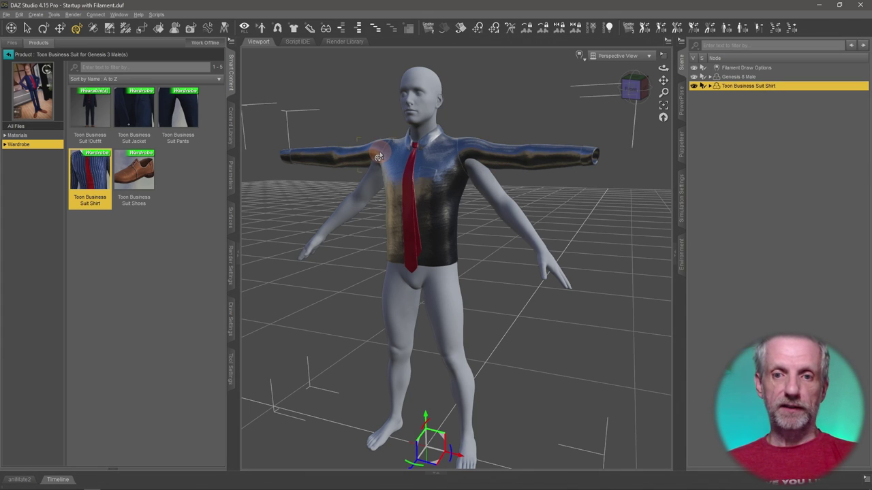
pyautogui.keyDown('alt'); pyautogui.moveTo(455, 191); pyautogui.dragTo(461, 199); pyautogui.keyUp('alt')
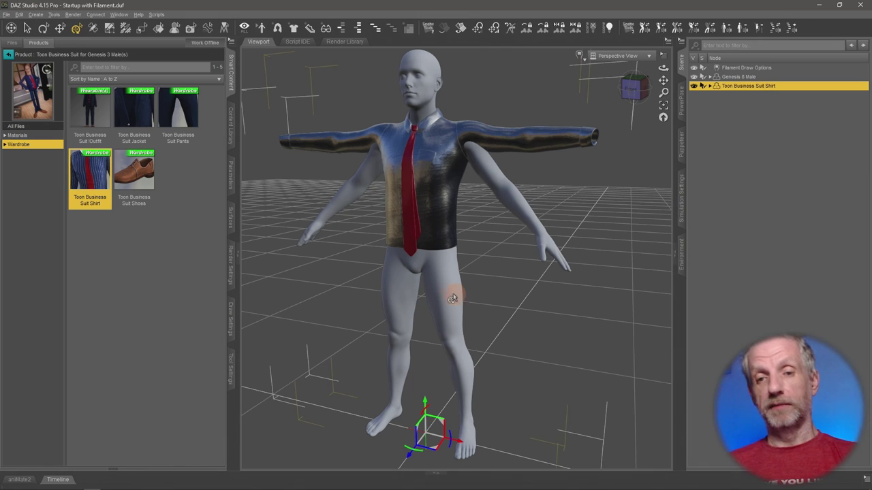
pyautogui.keyDown('alt'); pyautogui.moveTo(465, 254); pyautogui.dragTo(463, 257); pyautogui.keyUp('alt')
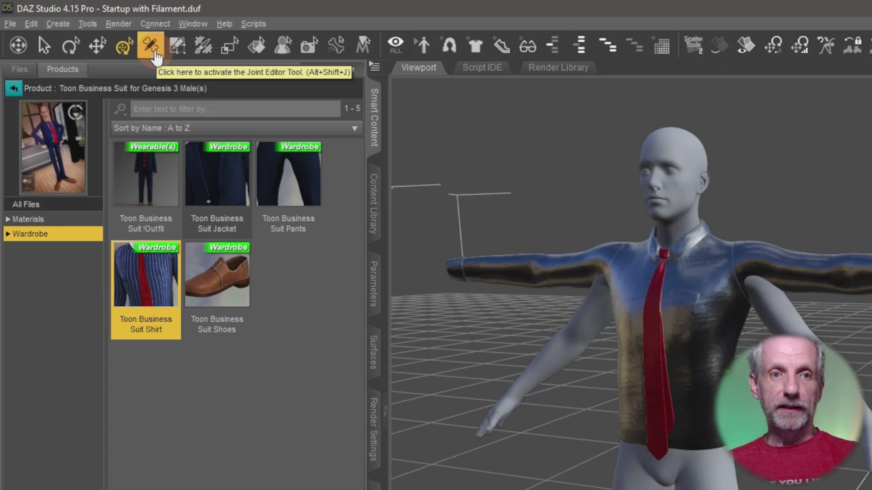
# Show the shirt's bones for joint editing and frame the figure from the front
pyautogui.click(154, 52)
pyautogui.click(88, 24)
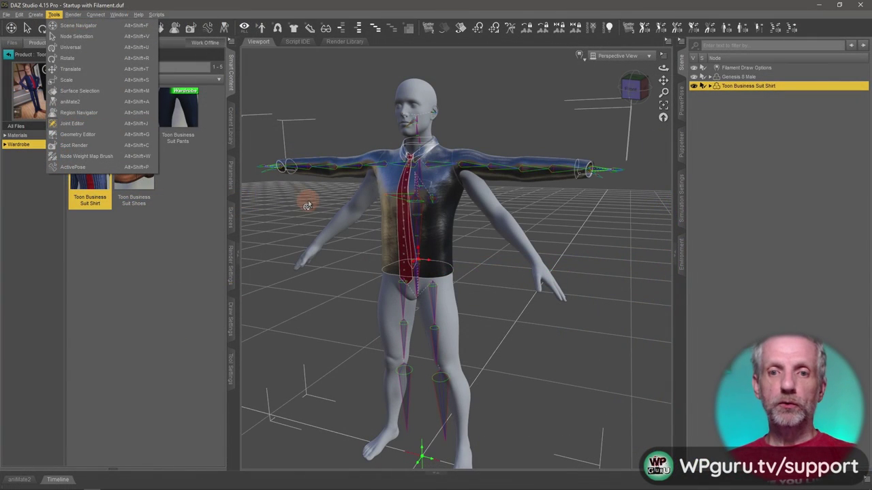
pyautogui.click(464, 279)
pyautogui.hotkey('ctrl', 'f')
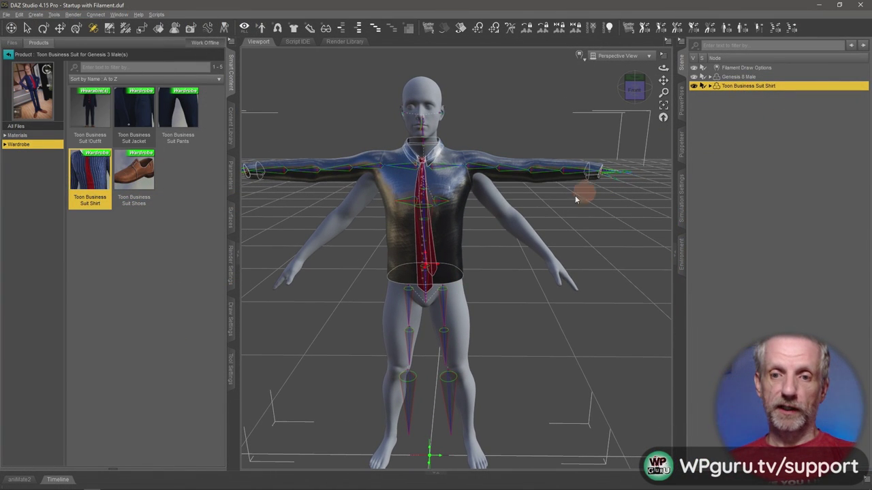
pyautogui.keyDown('alt'); pyautogui.moveTo(576, 199); pyautogui.dragTo(475, 172); pyautogui.keyUp('alt')
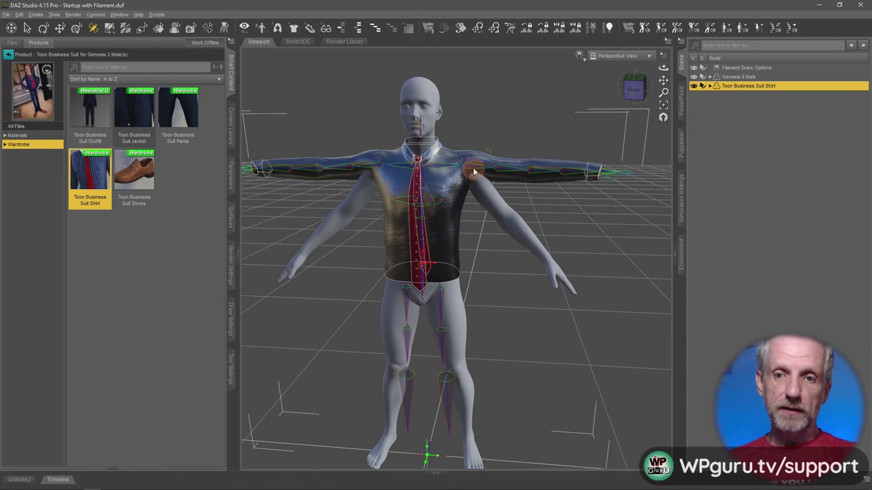
# Set the shirt's Left Shoulder Bend rotation Bend value to -45
pyautogui.click(475, 171)
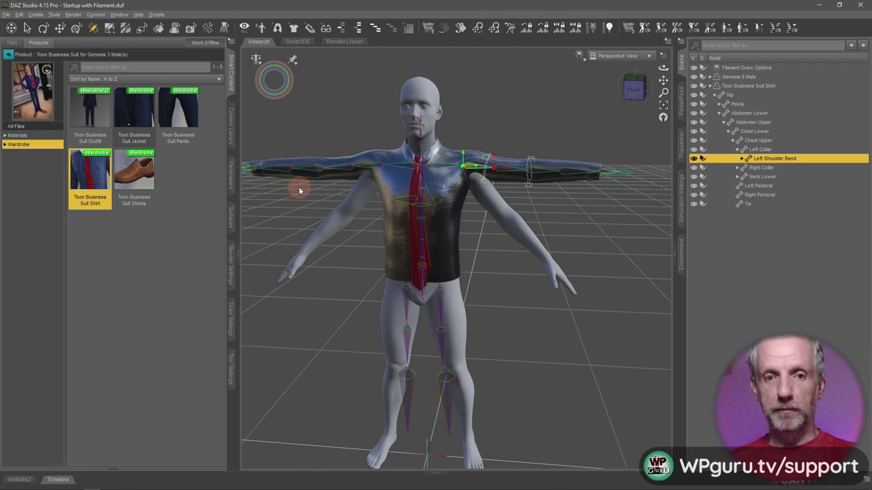
pyautogui.click(230, 178)
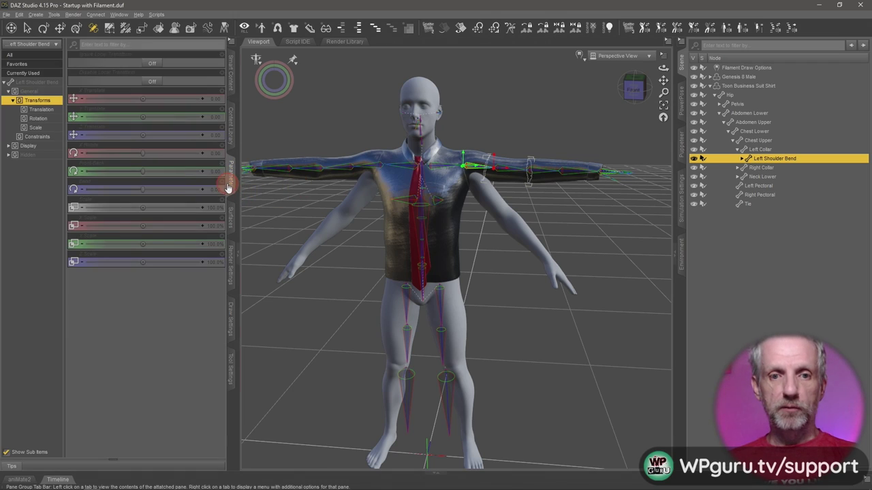
pyautogui.click(38, 118)
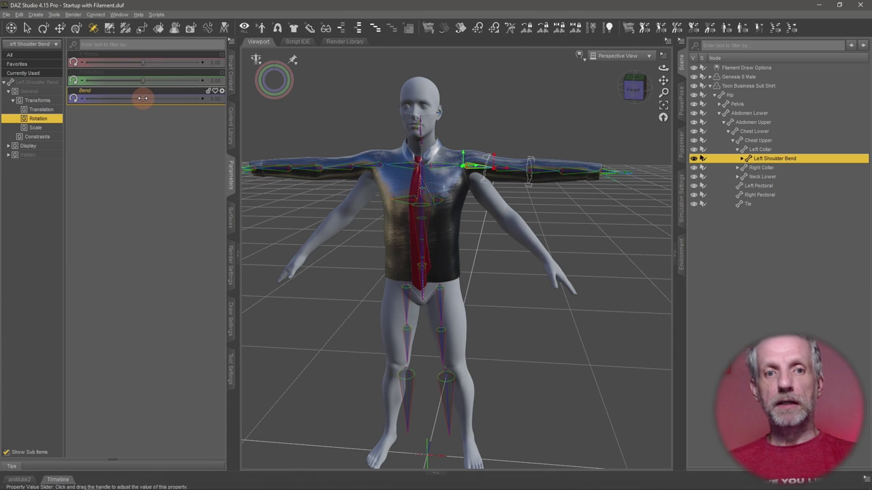
pyautogui.moveTo(143, 98); pyautogui.dragTo(132, 100)
pyautogui.click(212, 99)
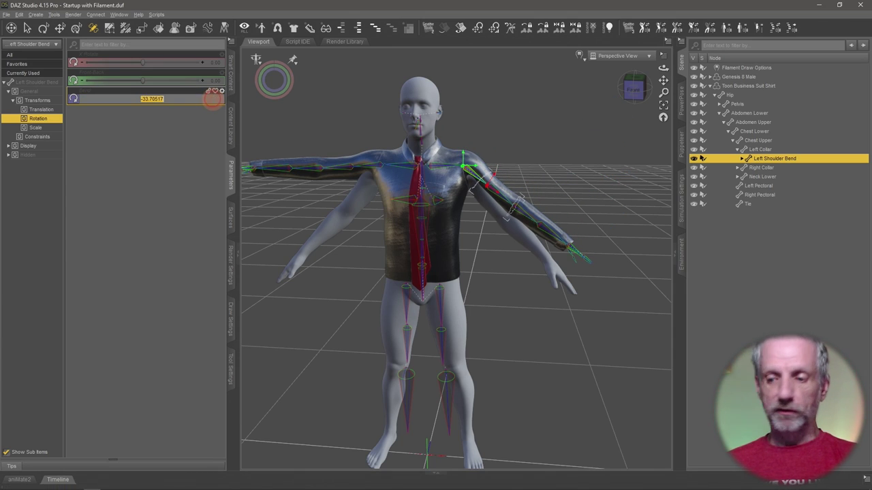
pyautogui.write('-45')
pyautogui.press('Return')
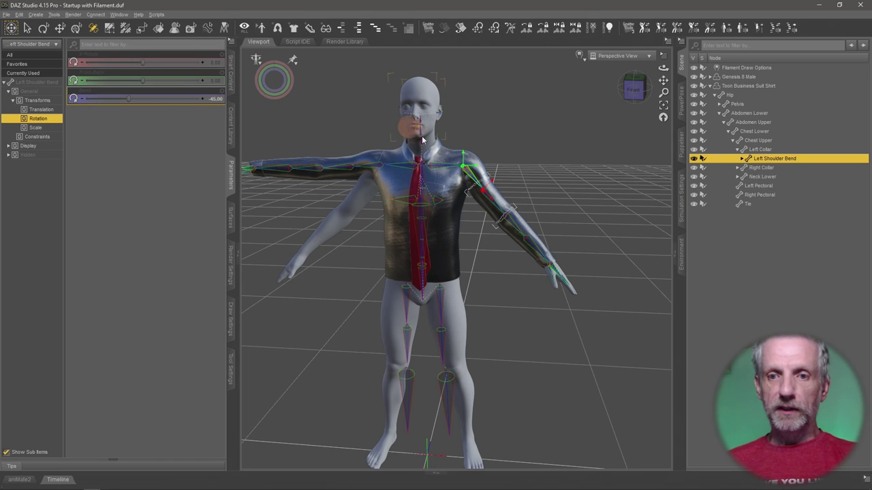
# Set the Right Shoulder Bend to 45 and inspect the lowered sleeves
pyautogui.click(374, 170)
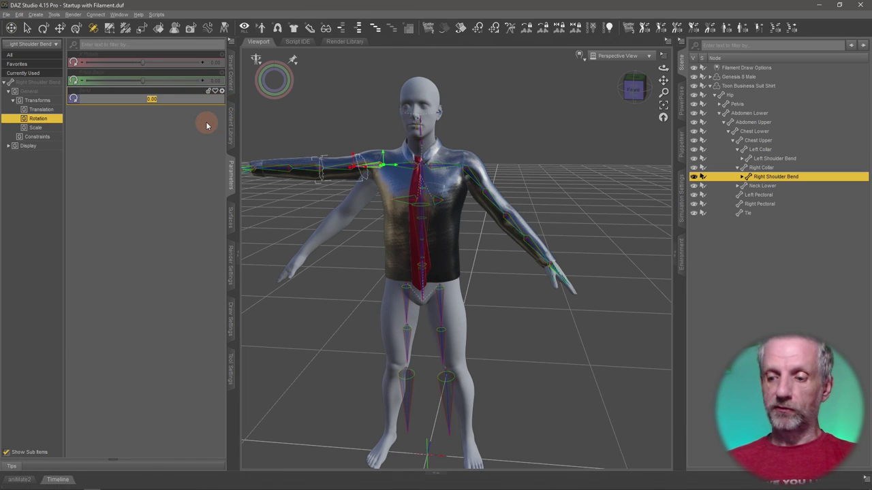
pyautogui.hotkey('ctrl', 'u')
pyautogui.press('Return')
pyautogui.moveTo(349, 271)
pyautogui.keyDown('alt'); pyautogui.mouseDown()
pyautogui.moveTo(334, 273)
pyautogui.moveTo(352, 271)
pyautogui.moveTo(342, 280)
pyautogui.mouseUp(); pyautogui.keyUp('alt')
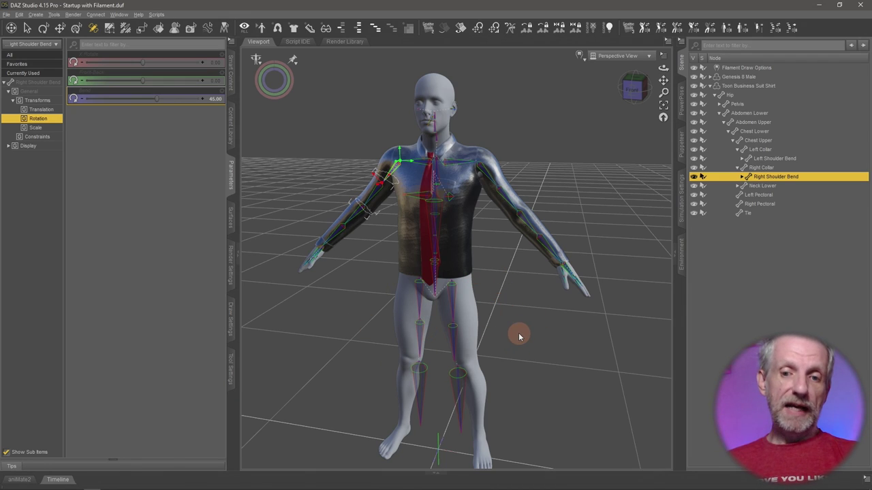
pyautogui.keyDown('alt'); pyautogui.moveTo(518, 334); pyautogui.dragTo(508, 332); pyautogui.keyUp('alt')
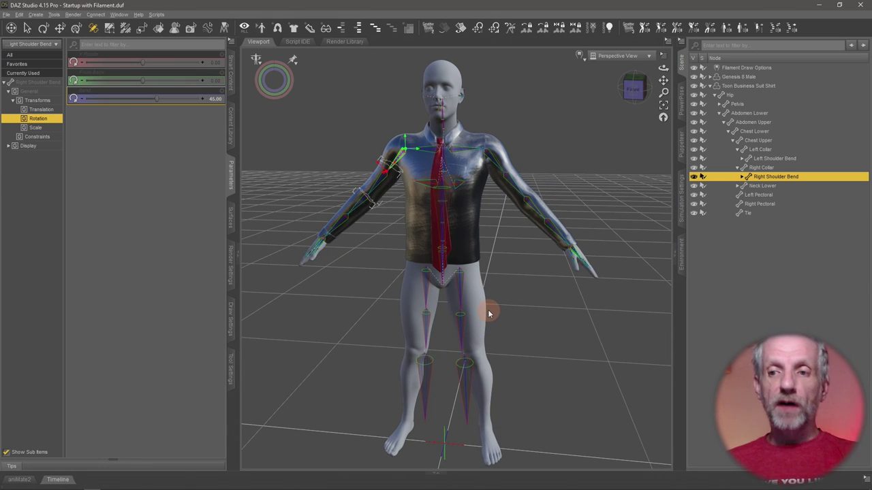
# Set the shirt's Left Thigh Bend side-side rotation to 6
pyautogui.click(461, 286)
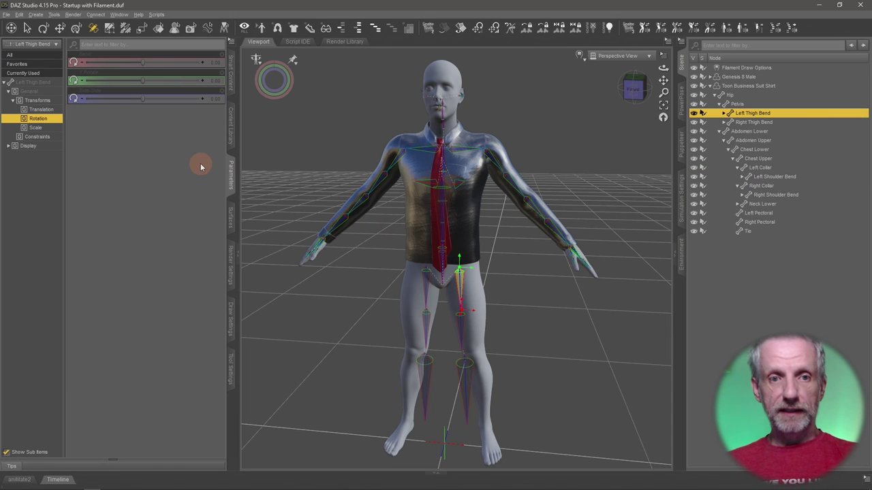
pyautogui.moveTo(143, 101); pyautogui.dragTo(209, 100)
pyautogui.click(211, 100)
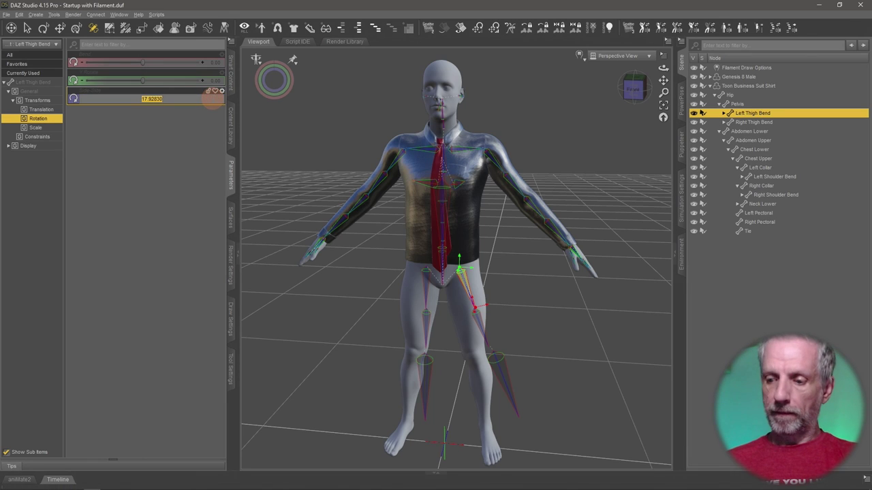
pyautogui.write('6')
pyautogui.press('Return')
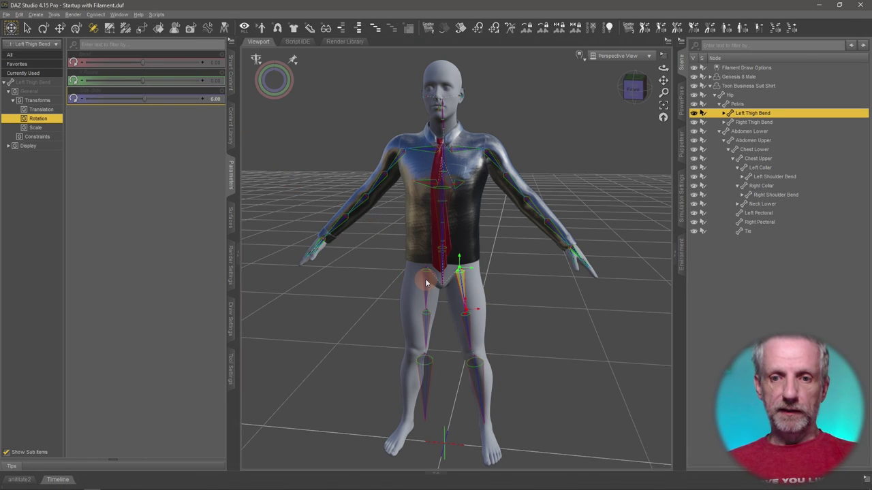
# Set the Right Thigh Bend side-side rotation to -6
pyautogui.click(425, 279)
pyautogui.click(213, 100)
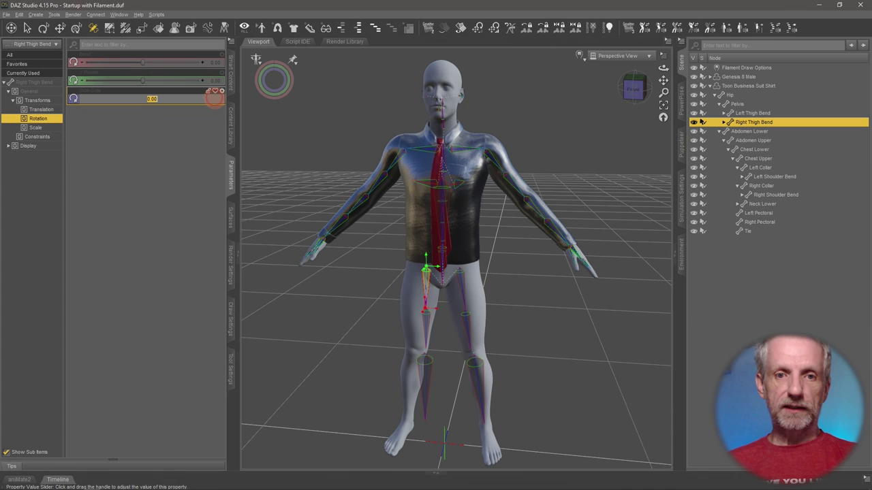
pyautogui.write('6')
pyautogui.press('Return')
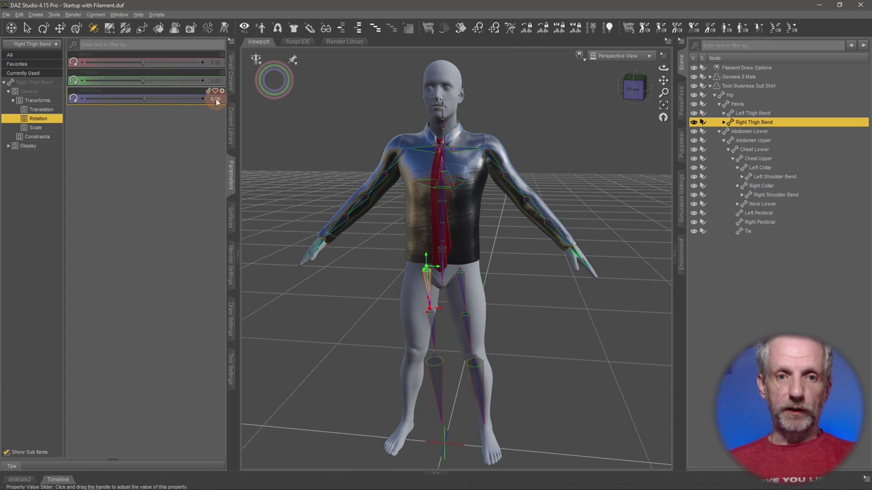
pyautogui.click(216, 99)
pyautogui.write('-6')
pyautogui.press('Return')
pyautogui.keyDown('alt'); pyautogui.moveTo(391, 296); pyautogui.dragTo(560, 321); pyautogui.keyUp('alt')
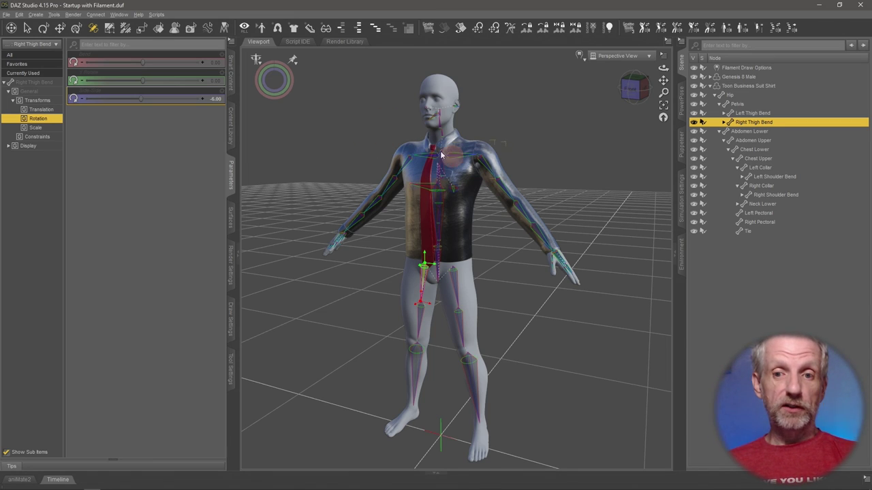
# Apply Bake Joint Rotations to the shirt rig, then select the Toon Business Suit Shirt
pyautogui.rightClick(314, 134)
pyautogui.moveTo(334, 156)
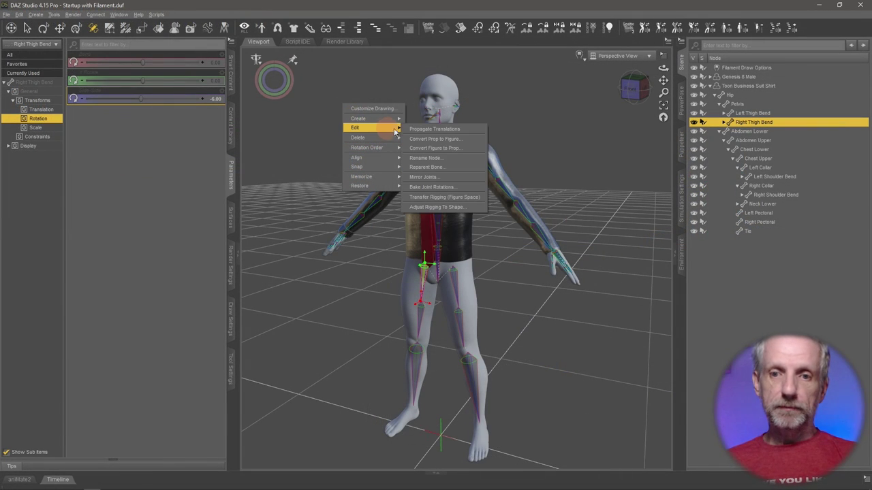
pyautogui.click(429, 187)
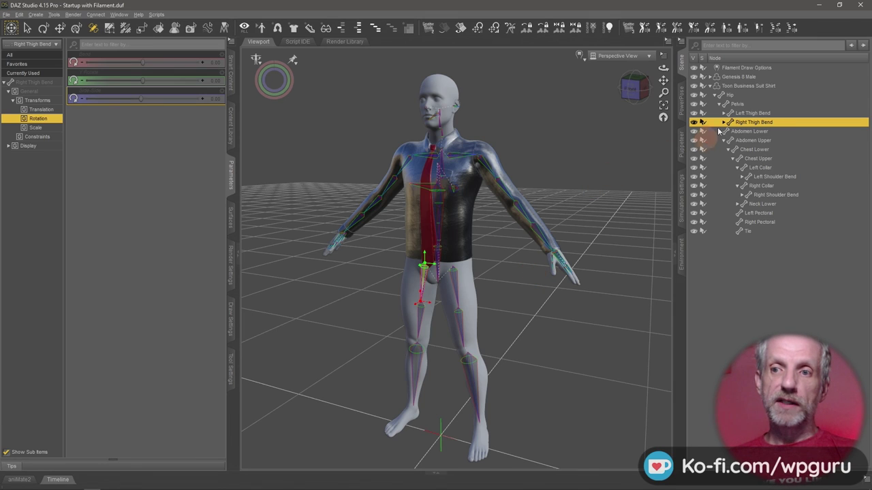
pyautogui.click(758, 86)
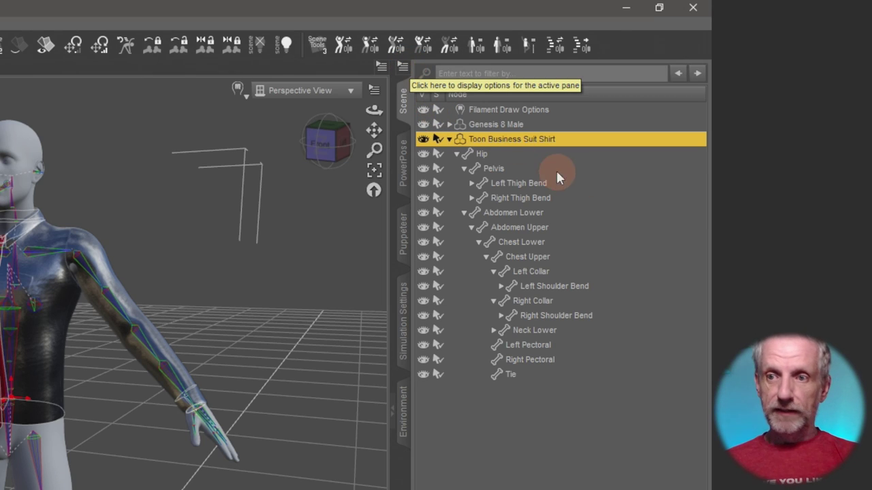
# Open the shirt's Scene Identification settings and browse for a new Preferred Base
pyautogui.click(402, 69)
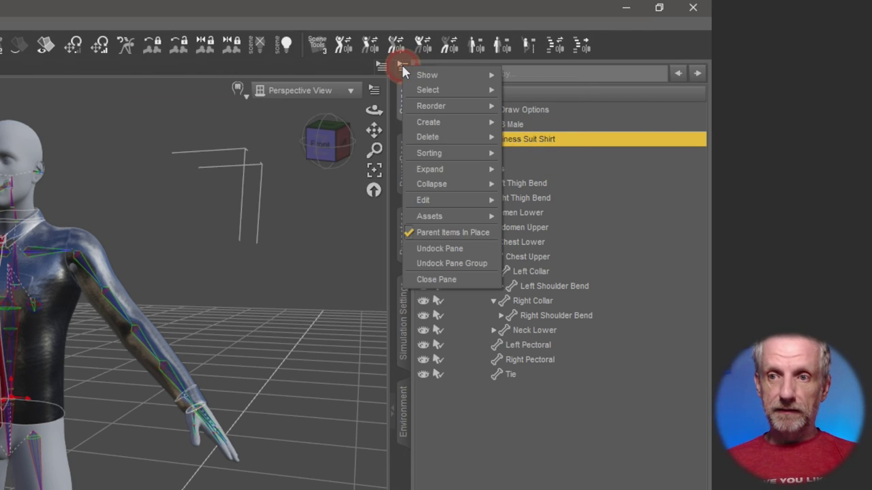
pyautogui.moveTo(465, 201)
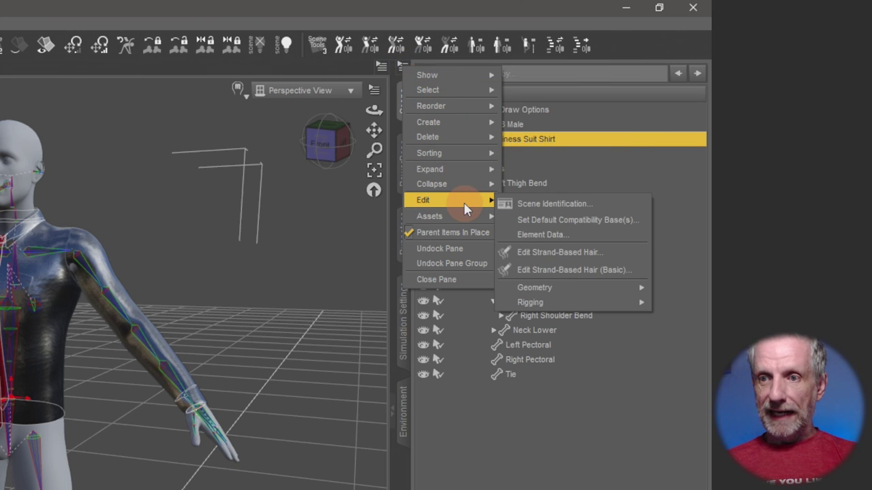
pyautogui.click(601, 208)
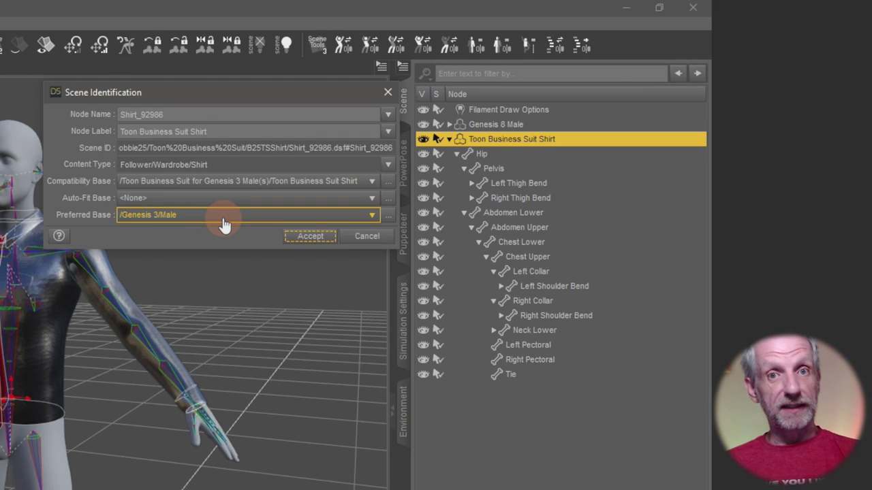
pyautogui.click(389, 223)
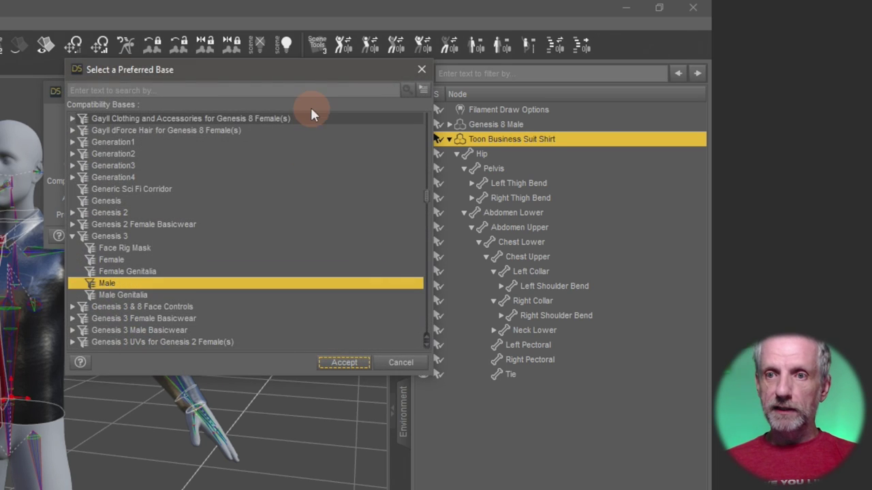
# Choose /Genesis 8/Male as the Preferred Base, accept both dialogs, and frame the shirt
pyautogui.moveTo(302, 65); pyautogui.dragTo(297, 46)
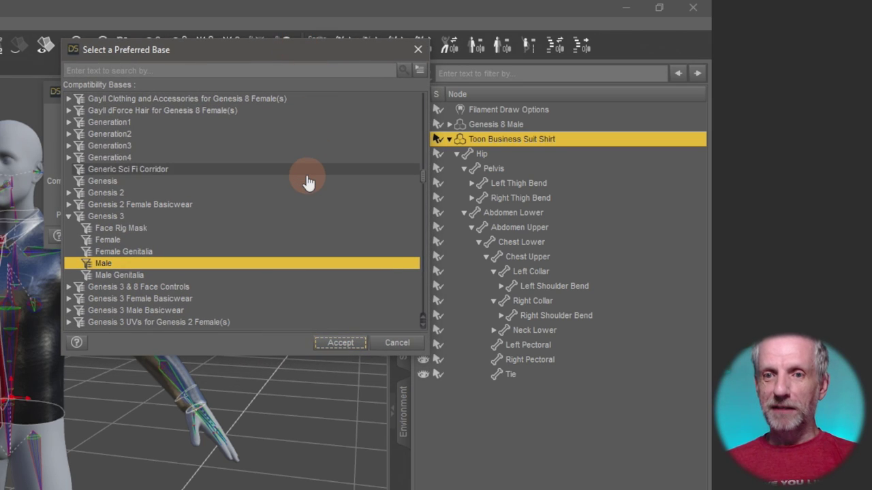
pyautogui.scroll(-1, 307, 182)
pyautogui.scroll(-2, 307, 181)
pyautogui.scroll(-2, 308, 181)
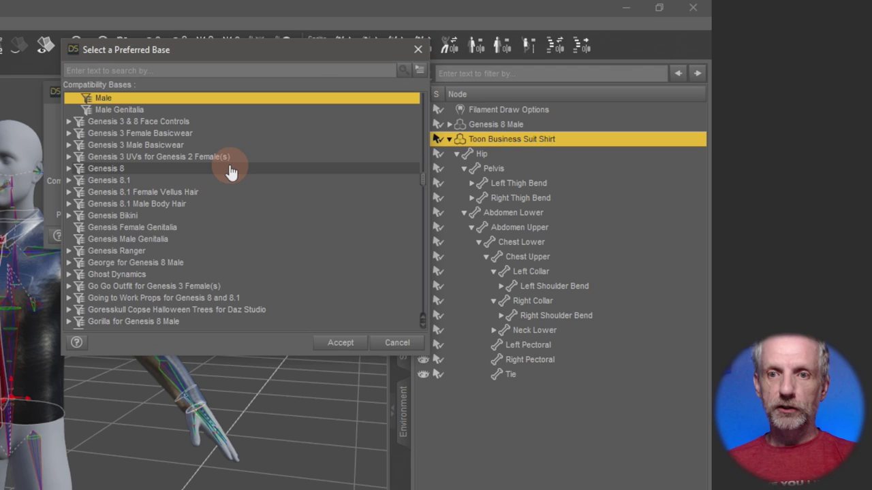
pyautogui.click(163, 170)
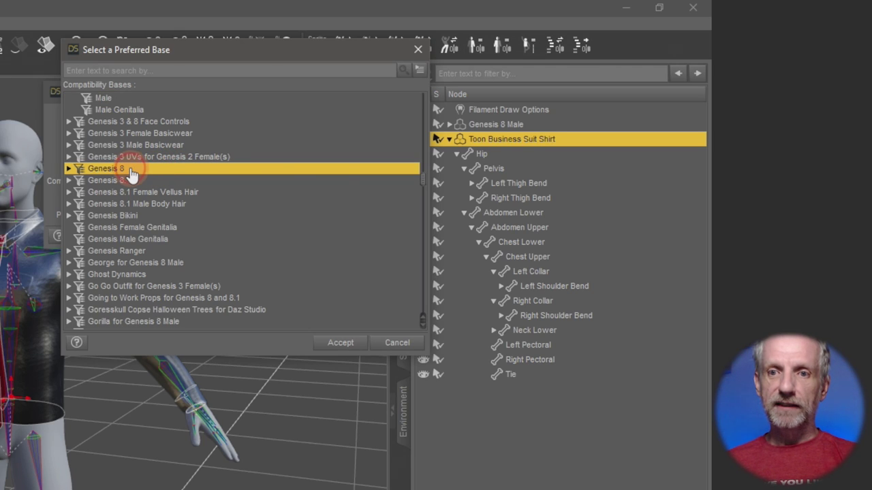
pyautogui.doubleClick(131, 171)
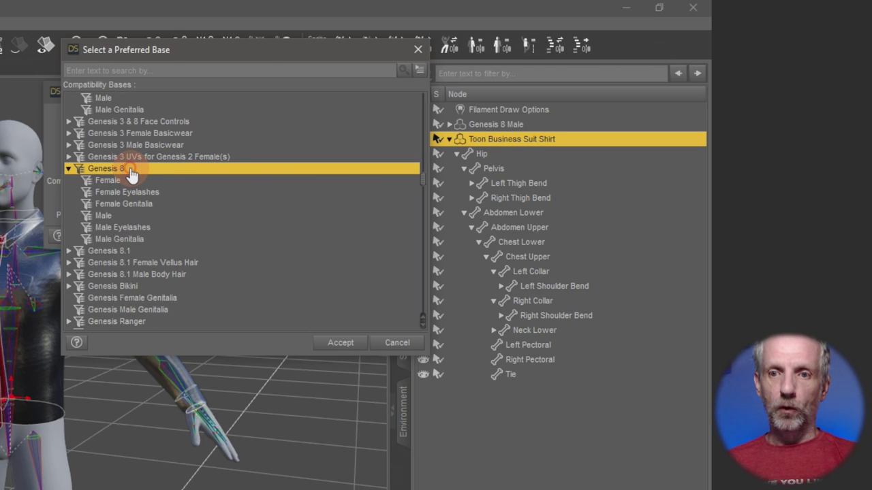
pyautogui.click(137, 217)
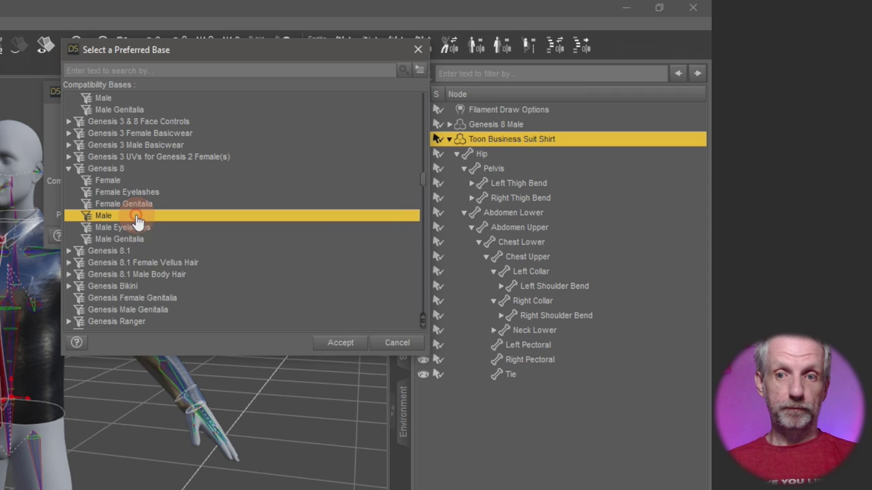
pyautogui.click(339, 344)
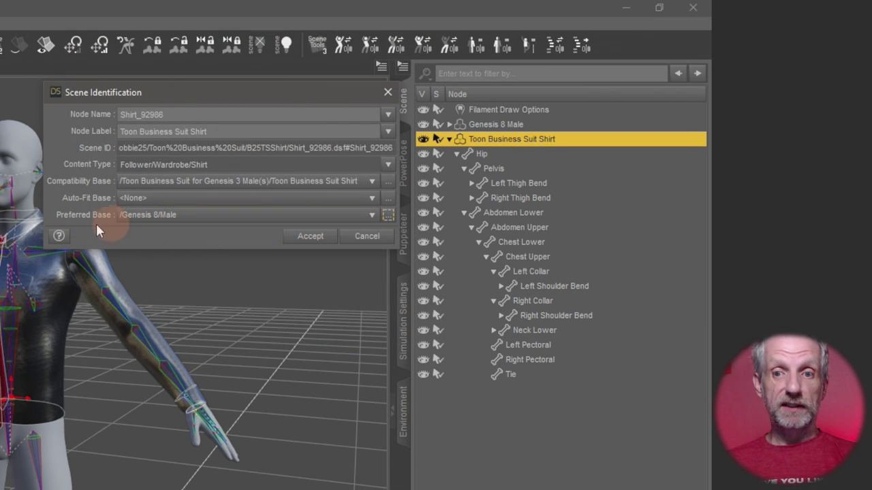
pyautogui.click(312, 237)
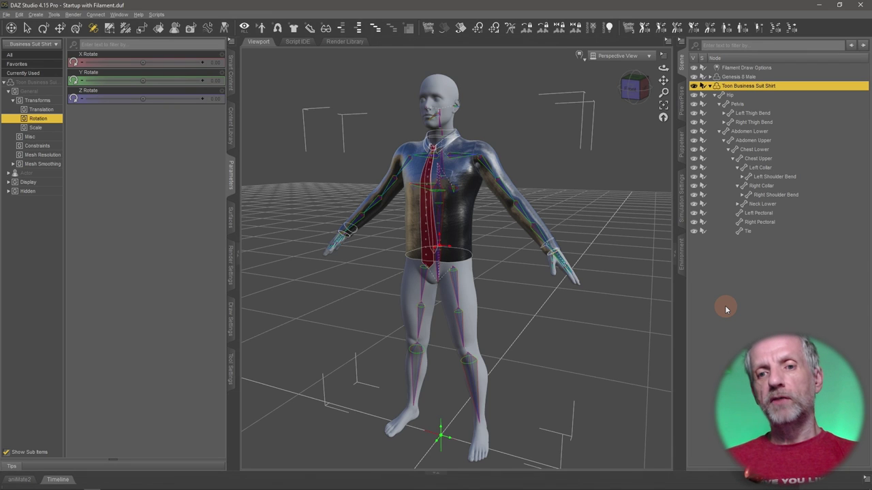
pyautogui.scroll(3, 511, 256)
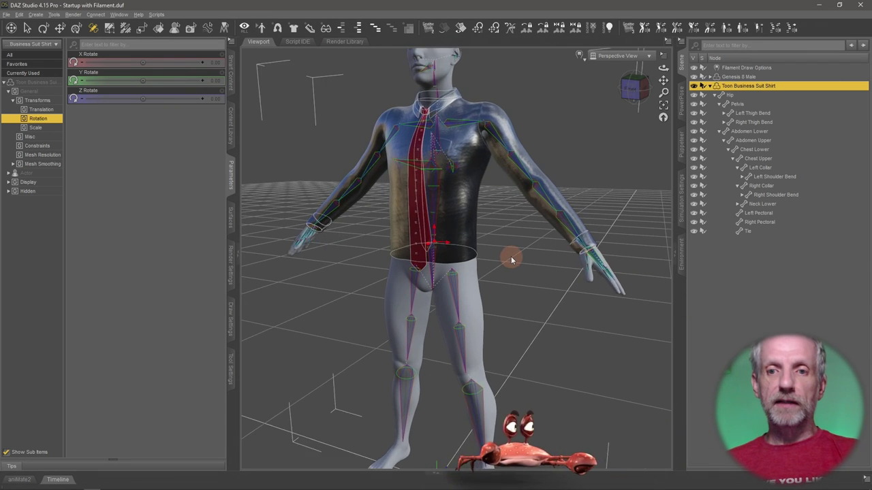
pyautogui.hotkey('ctrl', 'f')
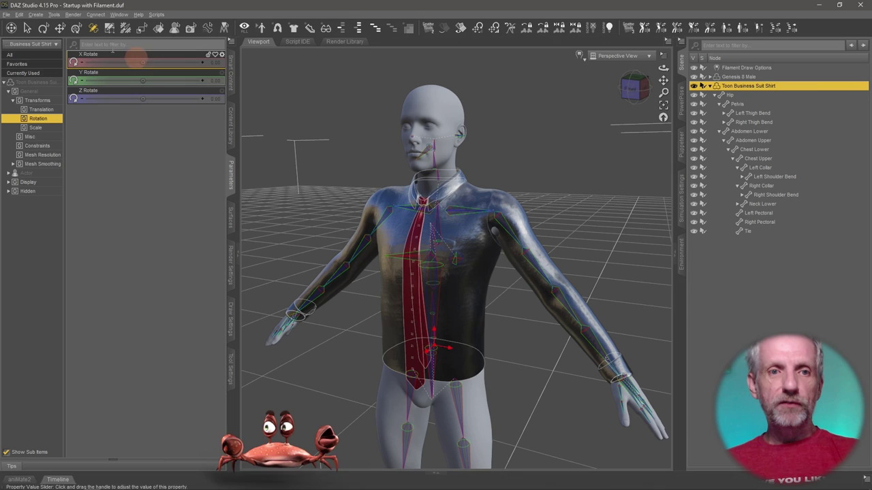
pyautogui.click(360, 149)
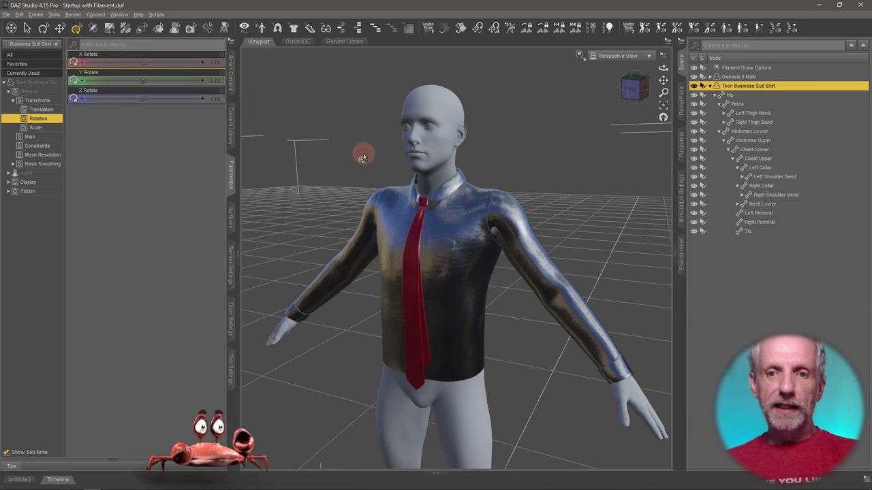
# Fit the Toon Business Suit Shirt to Genesis 8 Male using Fit To
pyautogui.rightClick(745, 87)
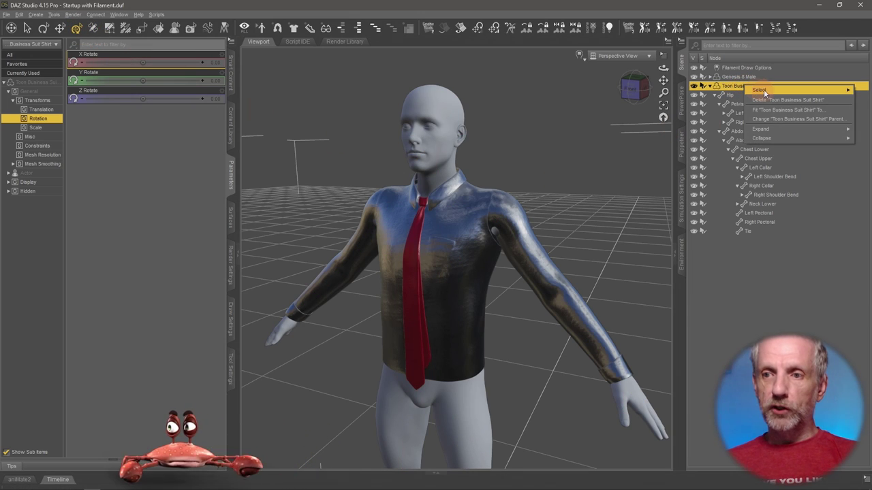
pyautogui.click(801, 111)
pyautogui.click(565, 115)
pyautogui.click(535, 125)
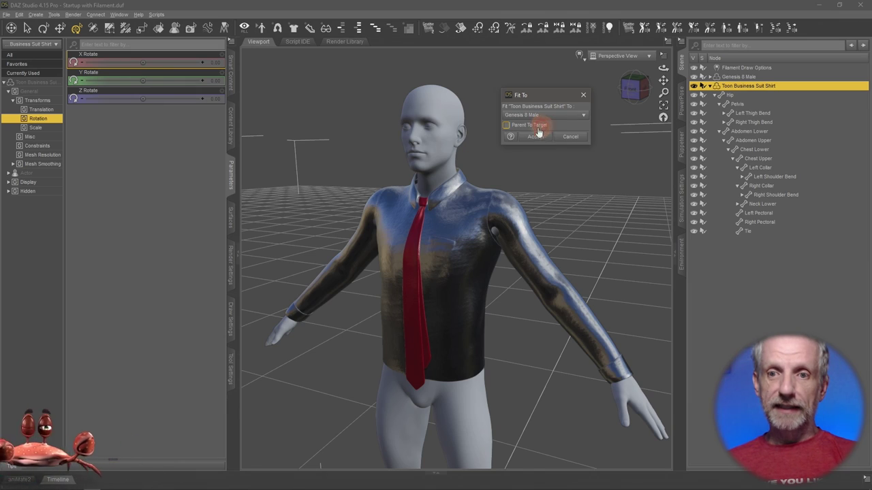
pyautogui.click(537, 137)
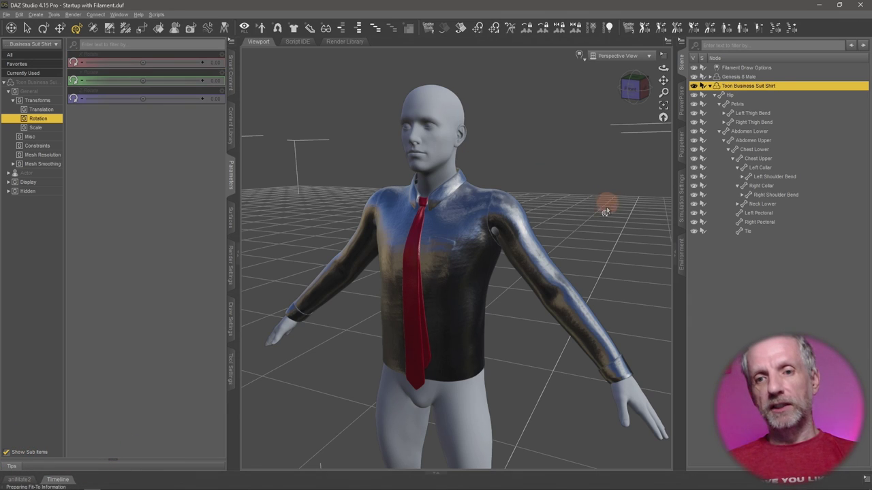
pyautogui.moveTo(605, 235)
pyautogui.mouseDown()
pyautogui.moveTo(565, 235)
pyautogui.moveTo(603, 240)
pyautogui.moveTo(594, 228)
pyautogui.mouseUp()
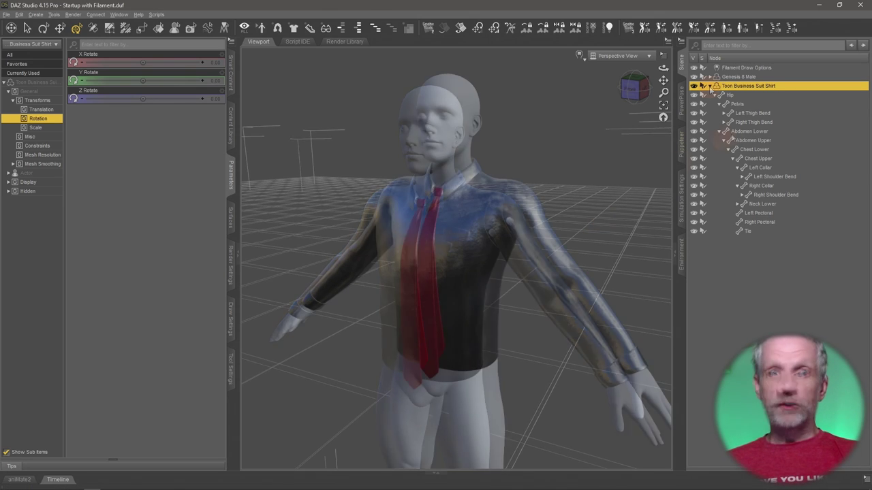
pyautogui.click(709, 86)
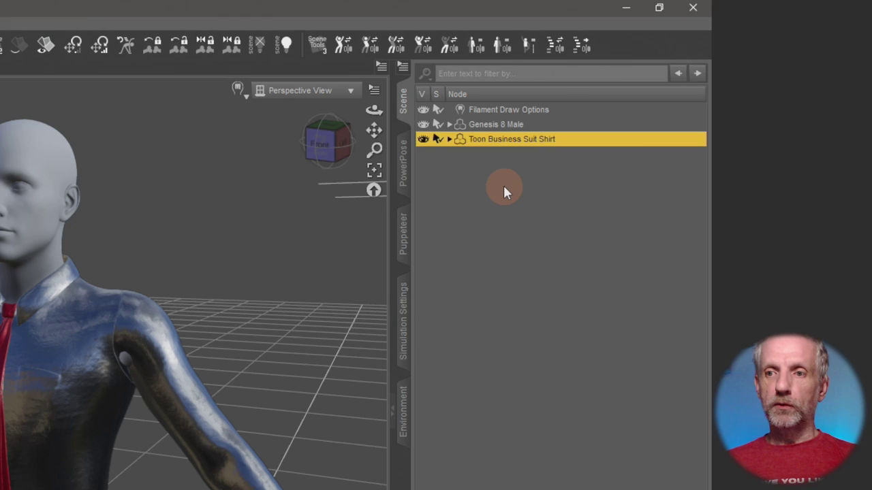
# Select Genesis 8 Male as rigging source, then add the shirt as target
pyautogui.click(763, 94)
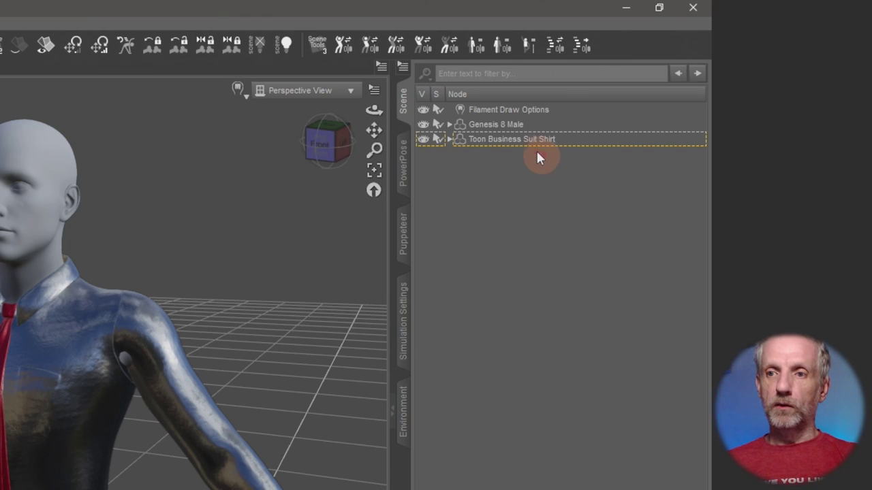
pyautogui.click(548, 127)
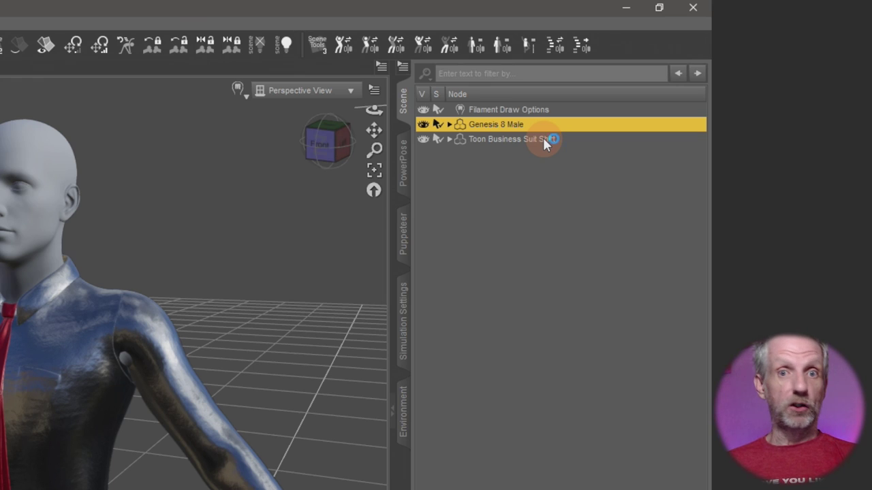
pyautogui.keyDown('ctrl'); pyautogui.click(543, 139); pyautogui.keyUp('ctrl')
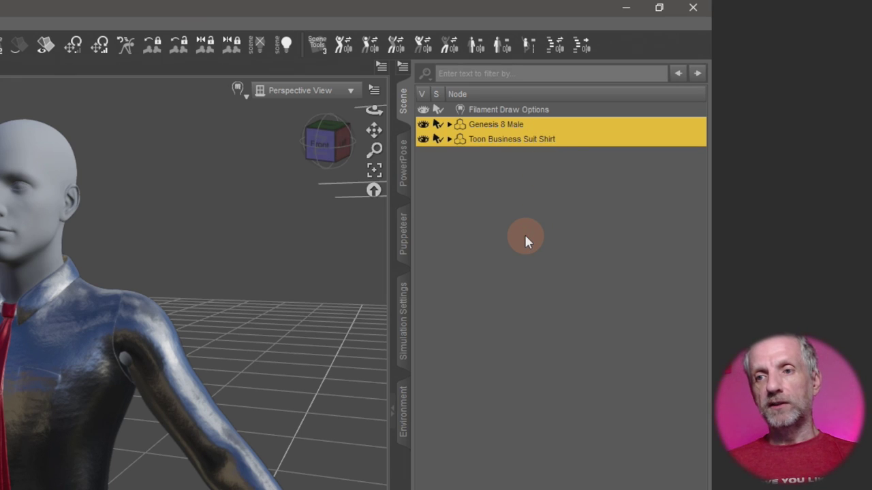
pyautogui.click(524, 239)
pyautogui.click(539, 139)
pyautogui.hotkey('shift', 'Up')
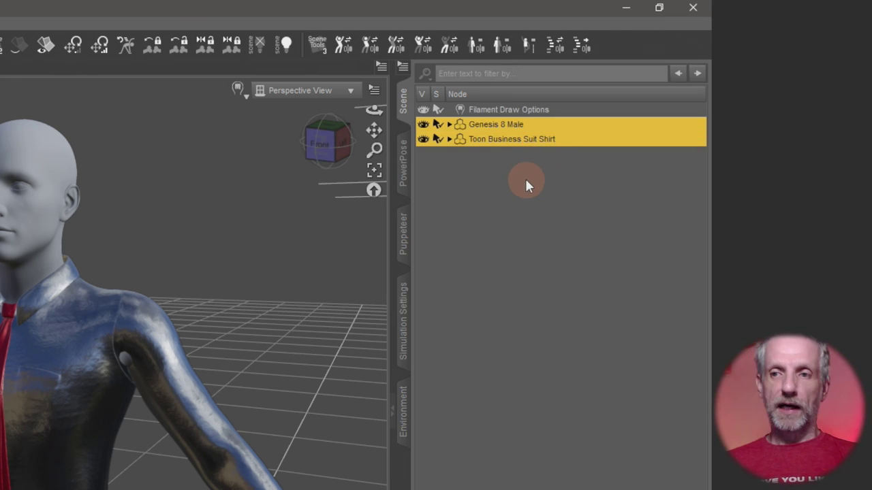
pyautogui.click(515, 183)
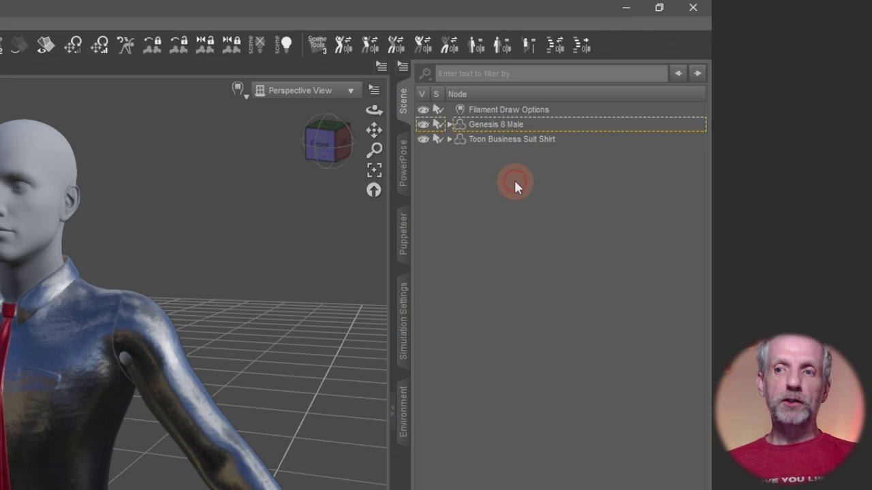
pyautogui.click(534, 128)
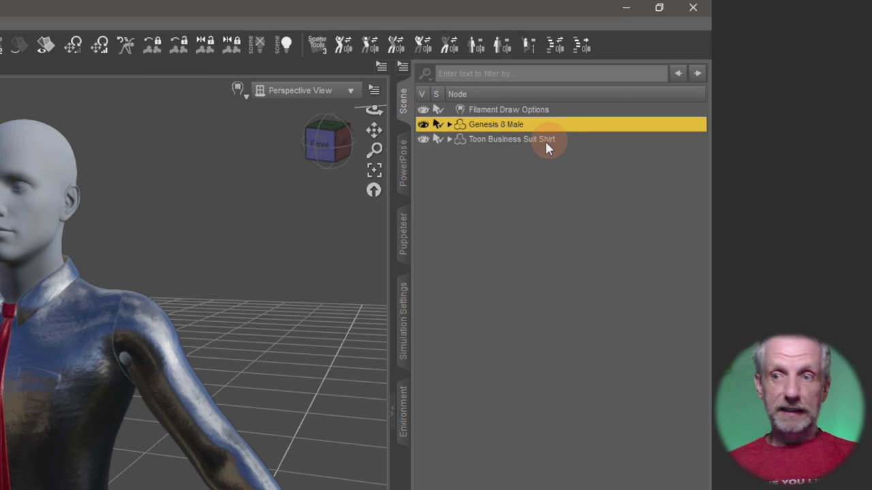
pyautogui.keyDown('ctrl'); pyautogui.click(553, 139); pyautogui.keyUp('ctrl')
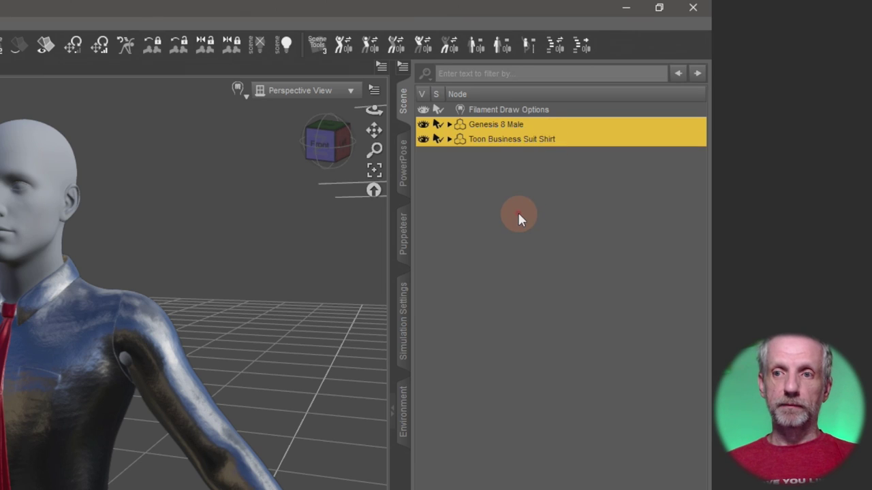
# Apply Transfer Rigging (Figure Space) from Genesis 8 Male to the shirt
pyautogui.click(404, 68)
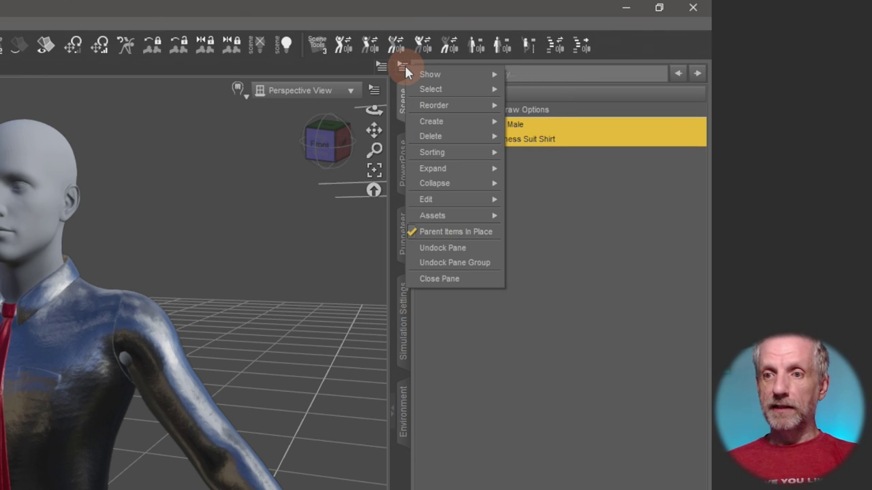
pyautogui.moveTo(462, 199)
pyautogui.moveTo(588, 310)
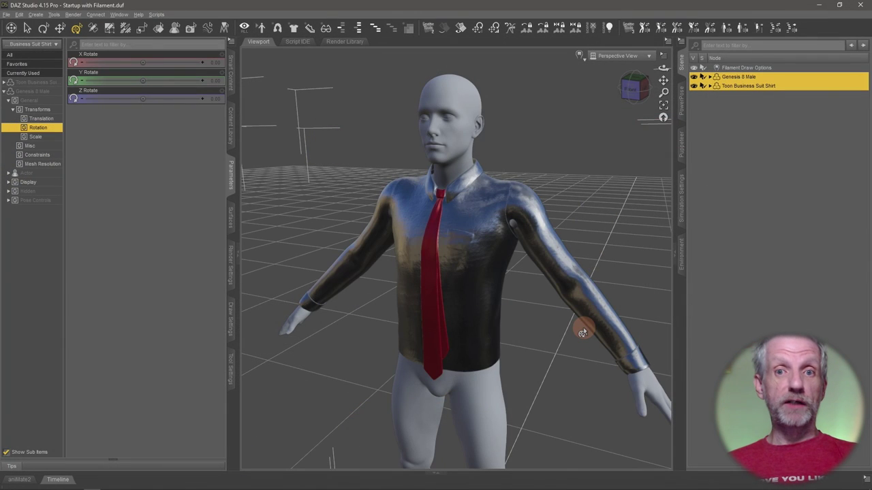
pyautogui.moveTo(584, 327); pyautogui.dragTo(583, 327)
# Refit the rerigged Toon Business Suit Shirt to Genesis 8 Male and clear the selection
pyautogui.click(754, 143)
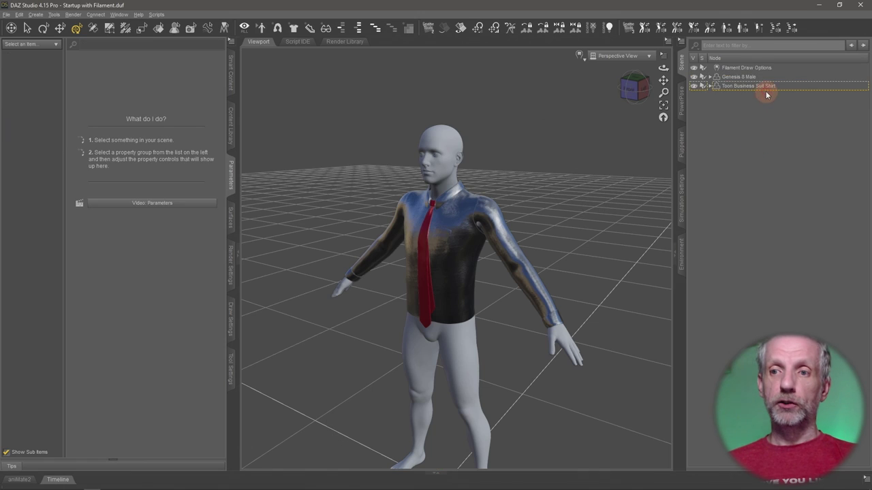
pyautogui.click(766, 87)
pyautogui.rightClick(756, 86)
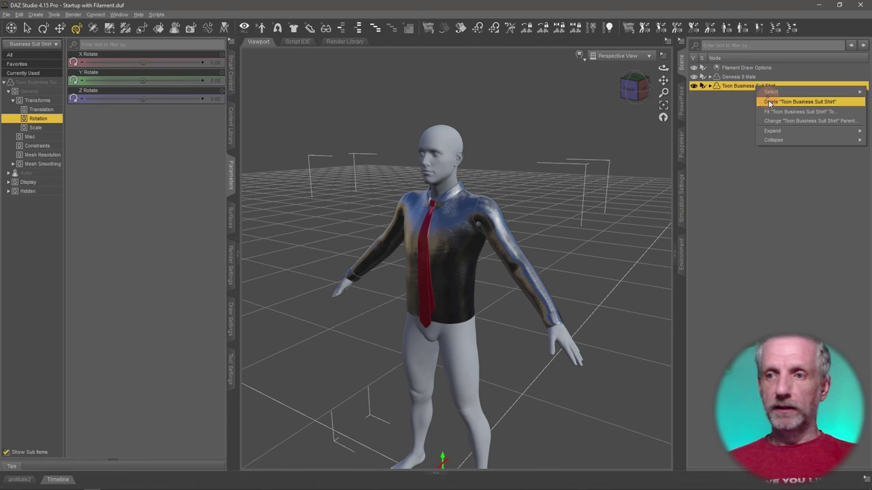
pyautogui.click(778, 112)
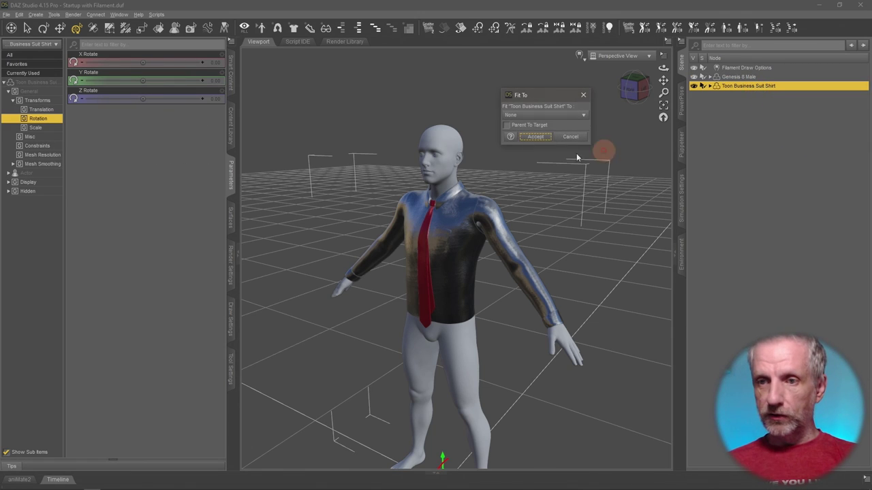
pyautogui.click(552, 114)
pyautogui.click(535, 125)
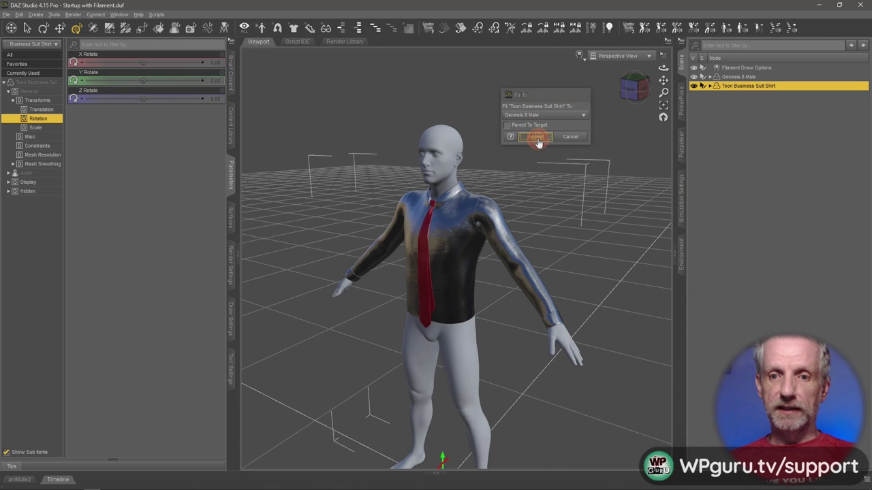
pyautogui.click(539, 136)
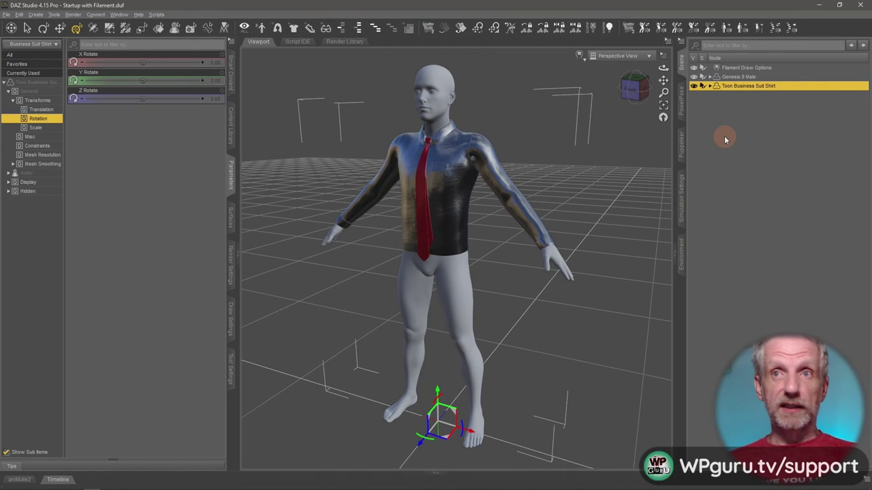
pyautogui.click(759, 124)
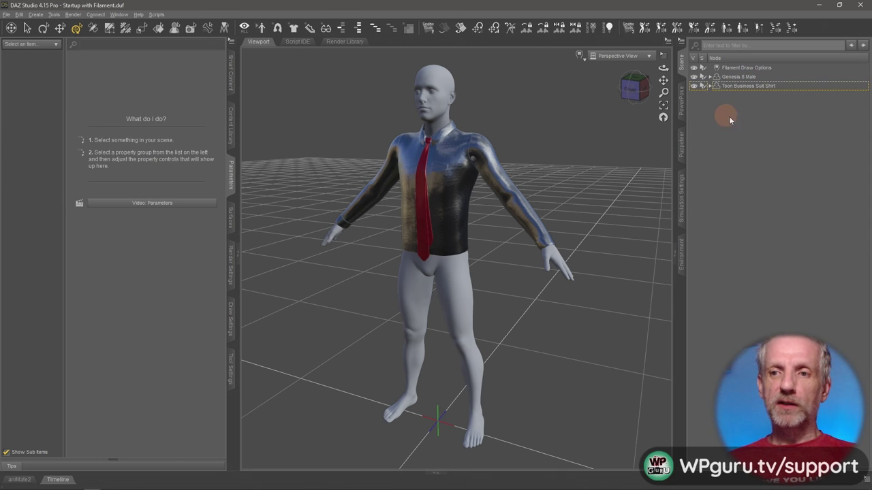
# Load the Toon Business Suit Pants from Smart Content and face the figure
pyautogui.click(232, 83)
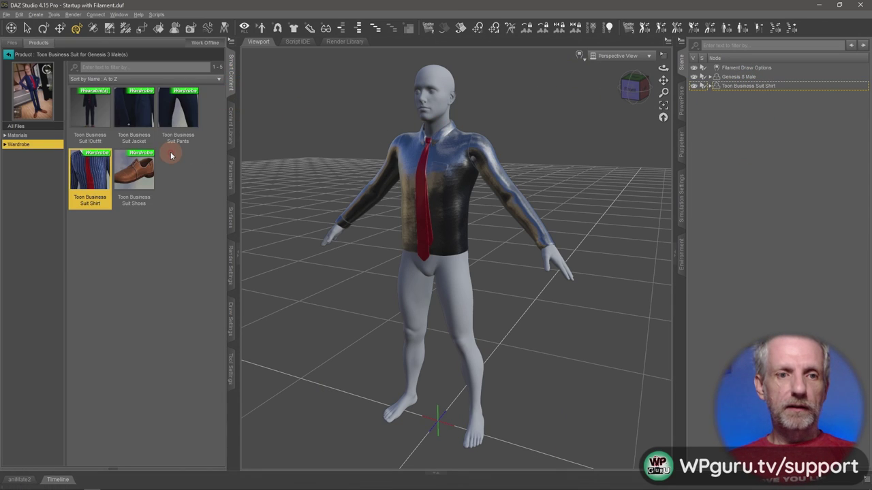
pyautogui.doubleClick(178, 109)
pyautogui.moveTo(292, 243); pyautogui.dragTo(344, 185)
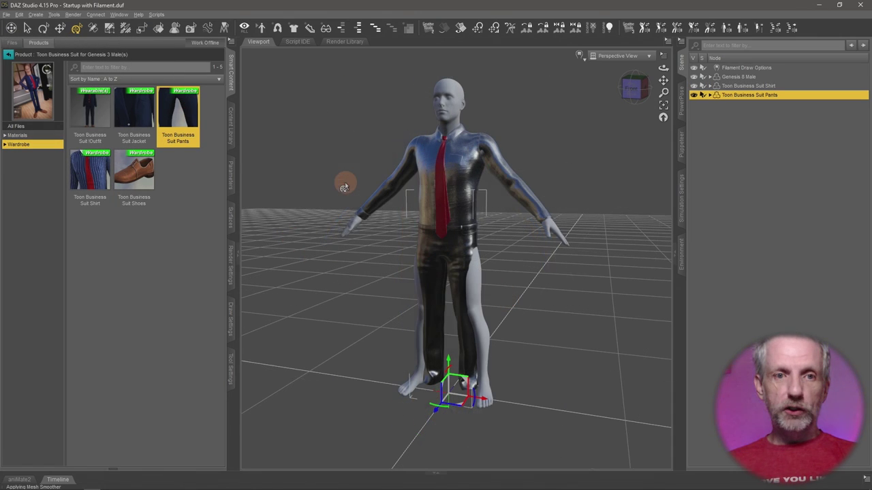
pyautogui.hotkey('ctrl', 'shift', 'j')
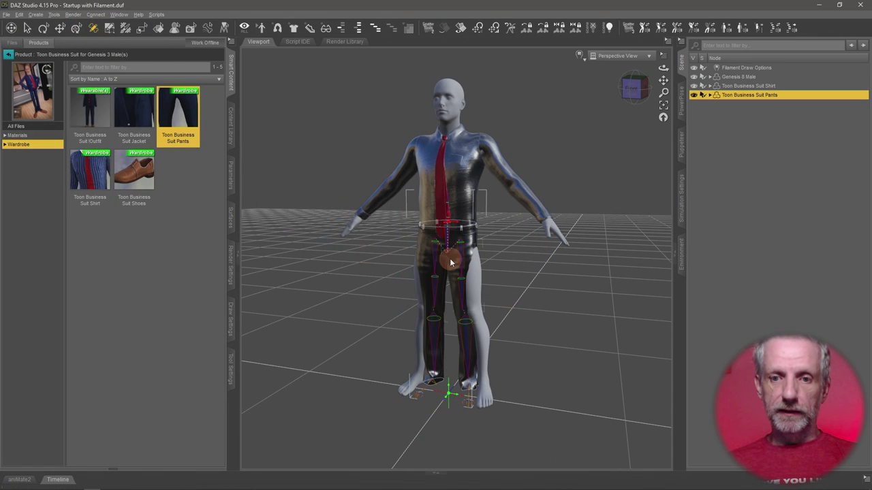
# Set the pants' Left Thigh Bend Side-Side to 6 and Right Thigh Bend to -6
pyautogui.click(463, 258)
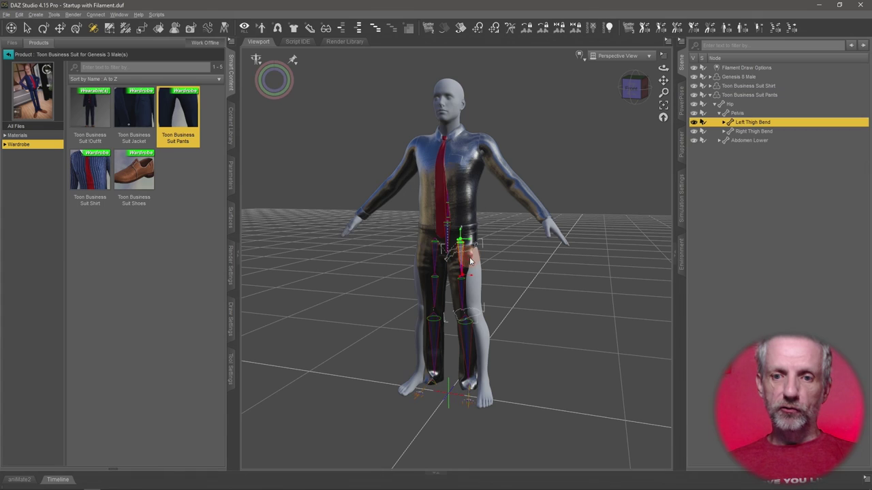
pyautogui.click(230, 176)
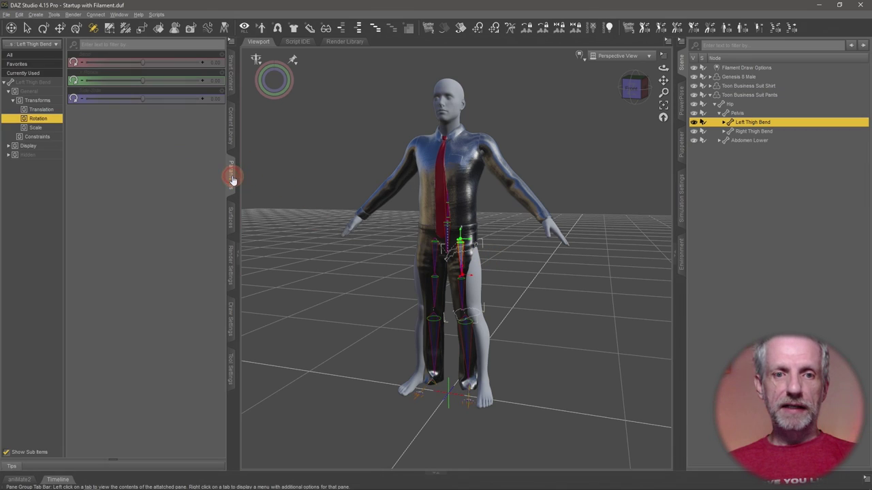
pyautogui.moveTo(141, 101); pyautogui.dragTo(145, 100)
pyautogui.click(214, 99)
pyautogui.write('6.454193')
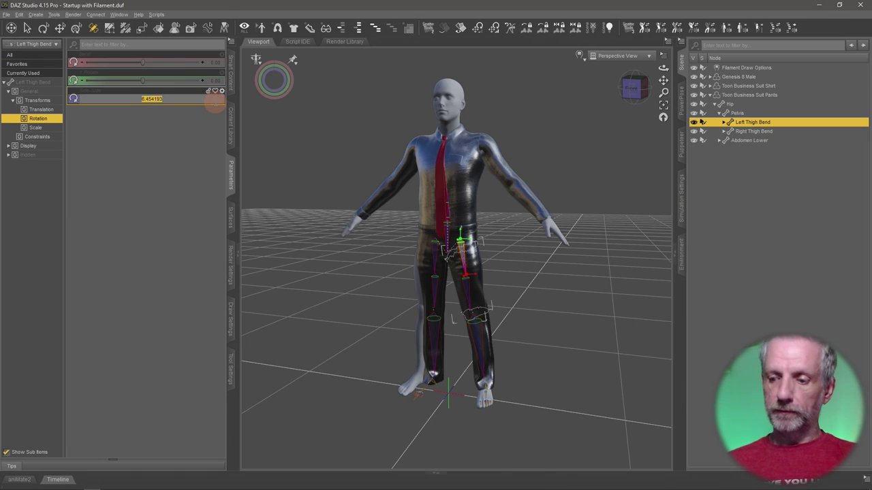
pyautogui.press('Return')
pyautogui.click(344, 183)
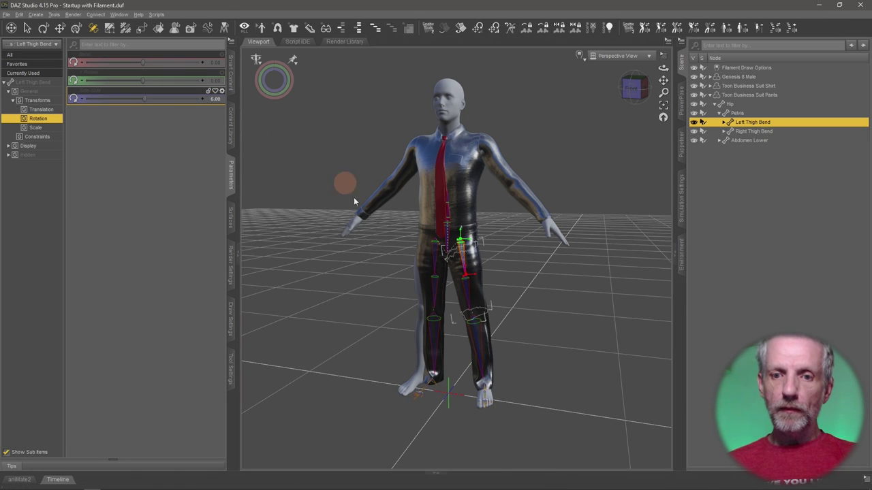
pyautogui.click(436, 252)
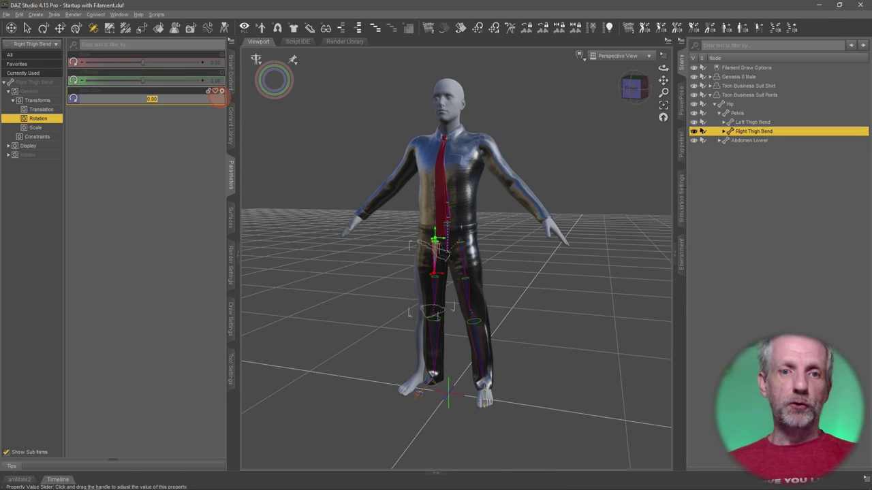
pyautogui.press('Return')
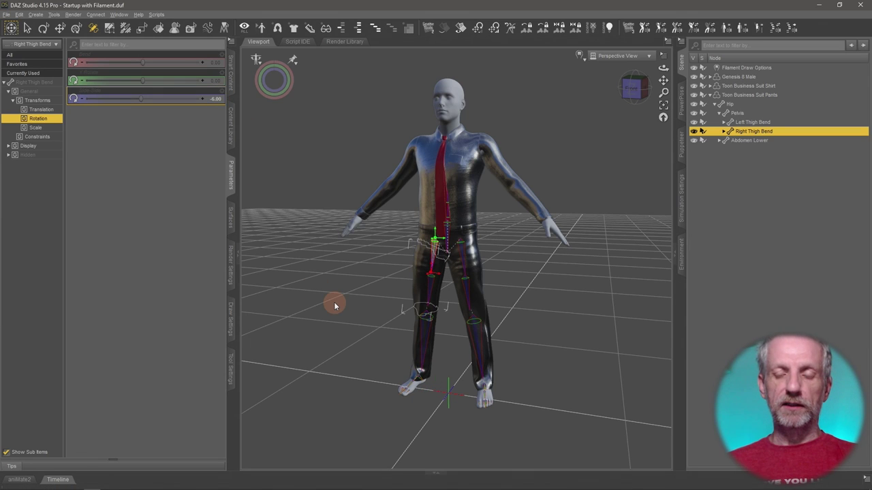
pyautogui.keyDown('alt'); pyautogui.moveTo(335, 306); pyautogui.dragTo(324, 283, button='right'); pyautogui.keyUp('alt')
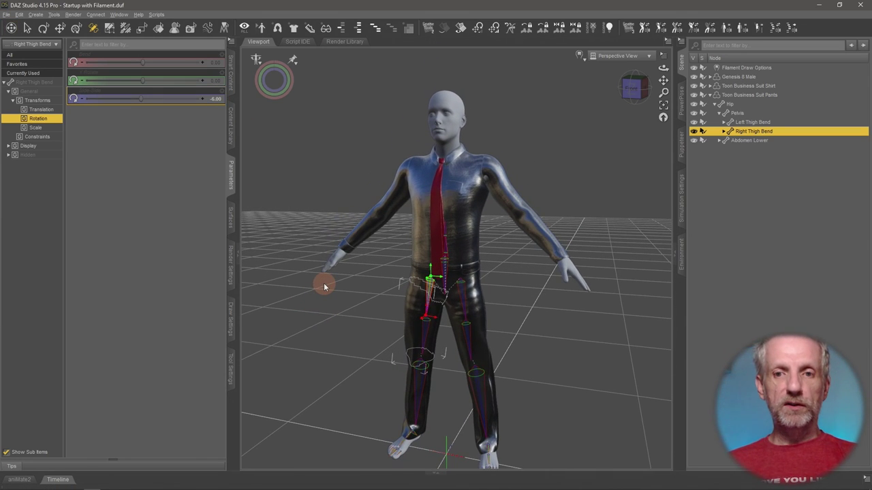
# Bake the pants' thigh joint rotations into their rig
pyautogui.rightClick(516, 275)
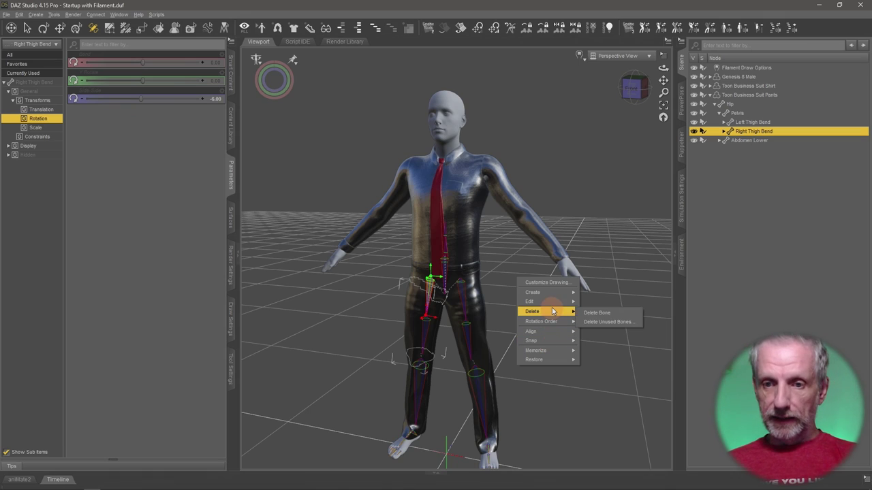
pyautogui.moveTo(545, 302)
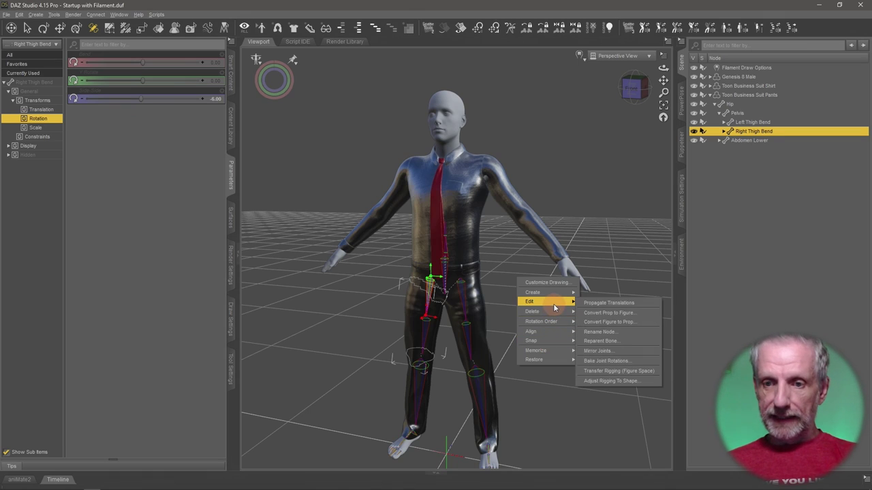
pyautogui.click(638, 365)
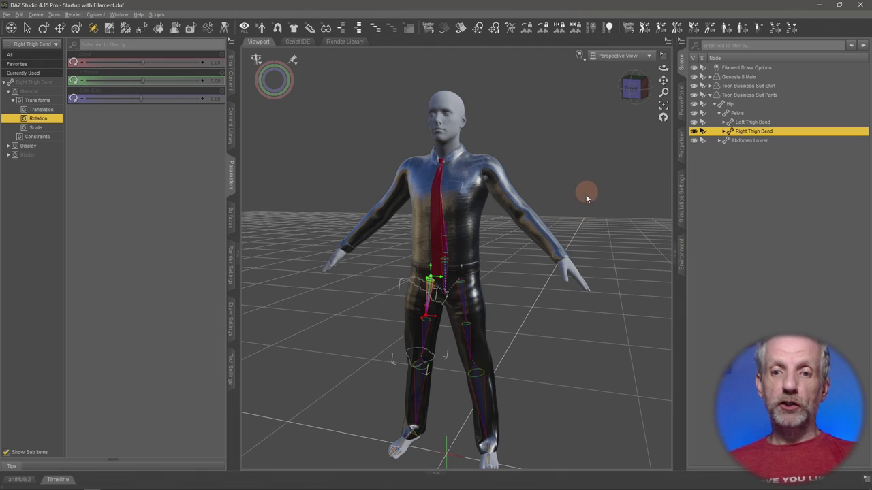
# Set the pants' Scene Identification preferred base to /Genesis 8/Male and accept
pyautogui.click(681, 41)
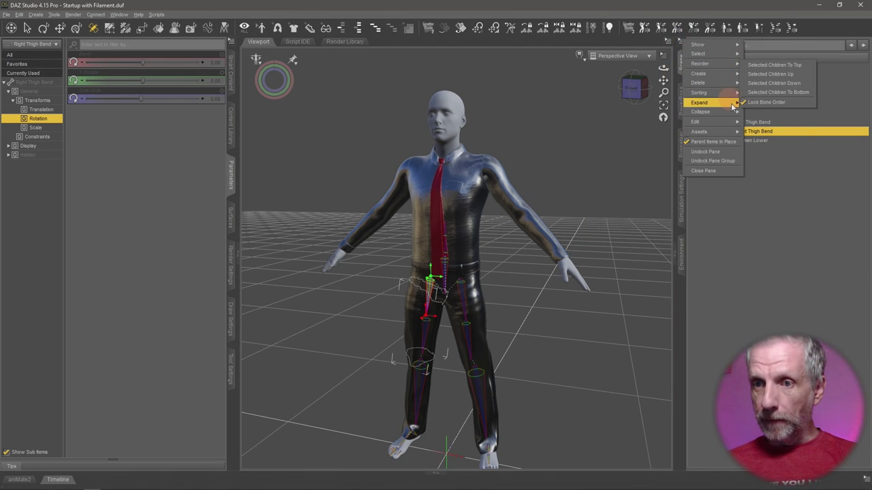
pyautogui.moveTo(736, 122)
pyautogui.click(773, 122)
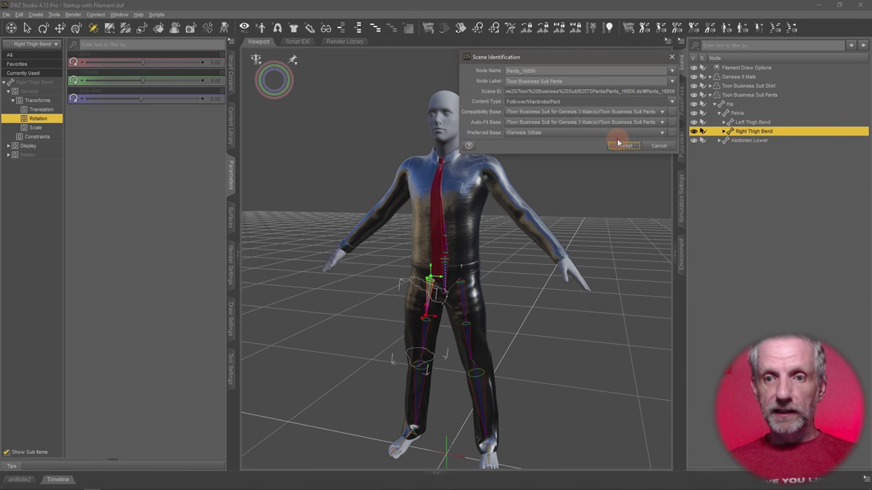
pyautogui.click(674, 134)
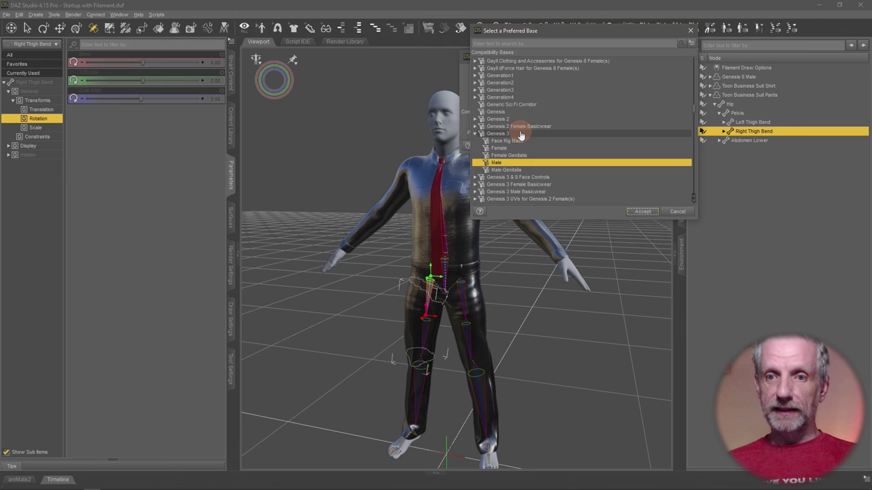
pyautogui.doubleClick(520, 134)
pyautogui.click(528, 171)
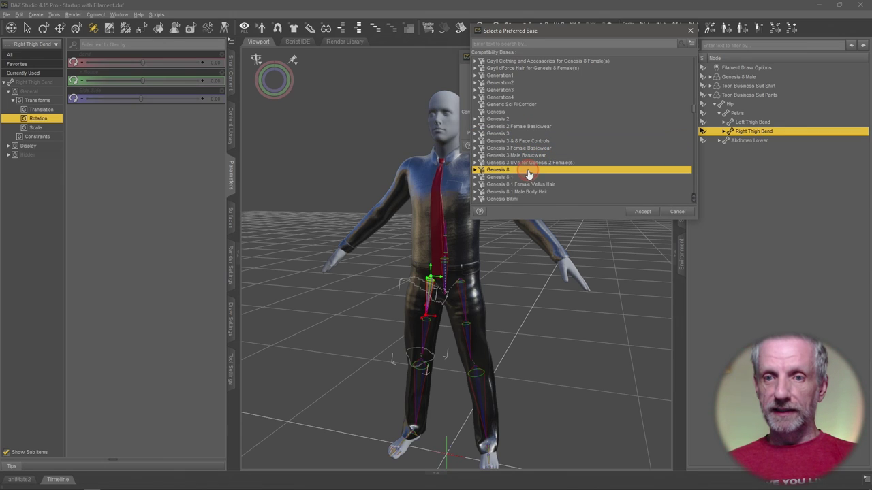
pyautogui.doubleClick(528, 171)
pyautogui.click(522, 199)
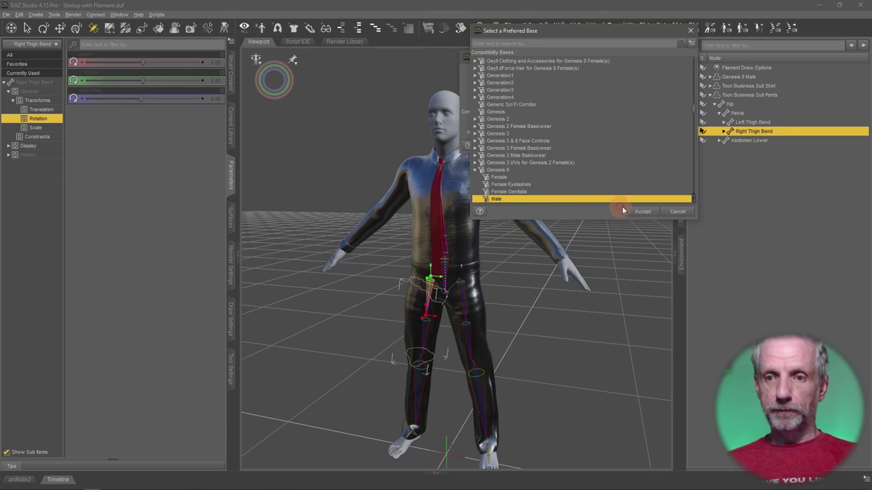
pyautogui.click(643, 213)
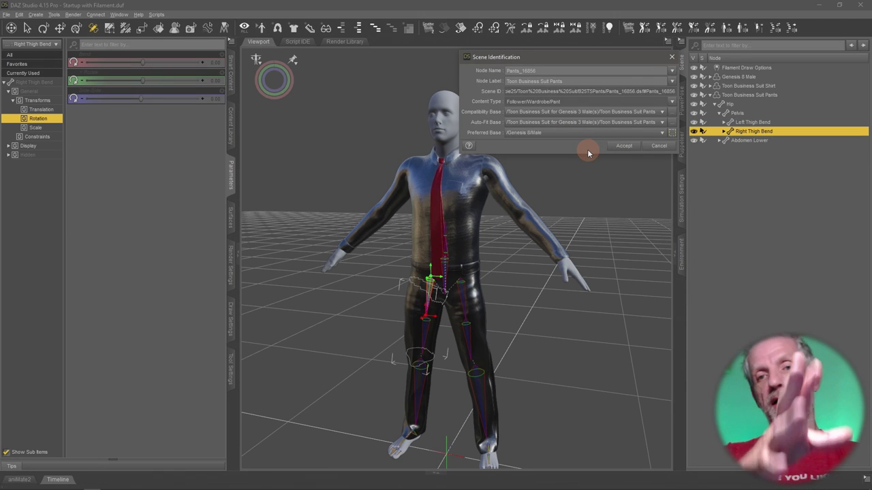
pyautogui.click(623, 148)
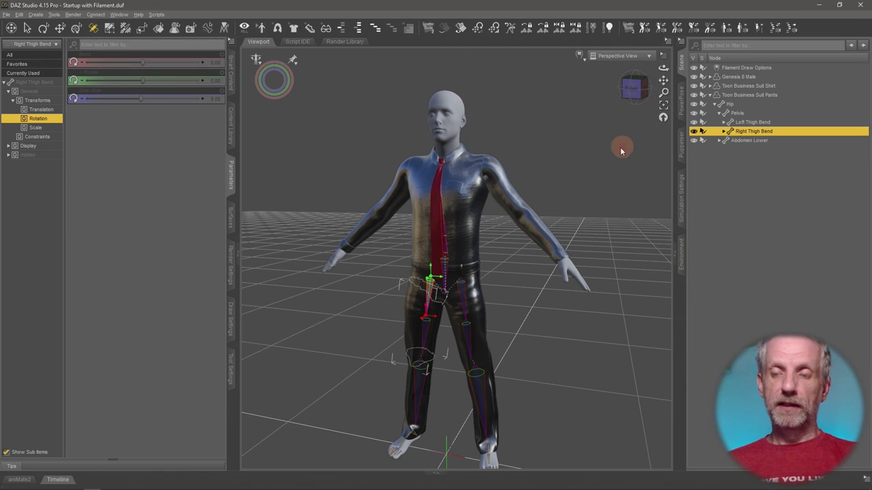
# Run Transfer Rigging (Figure Space) from Genesis 8 Male onto the Toon Business Suit Pants
pyautogui.click(710, 96)
pyautogui.click(746, 77)
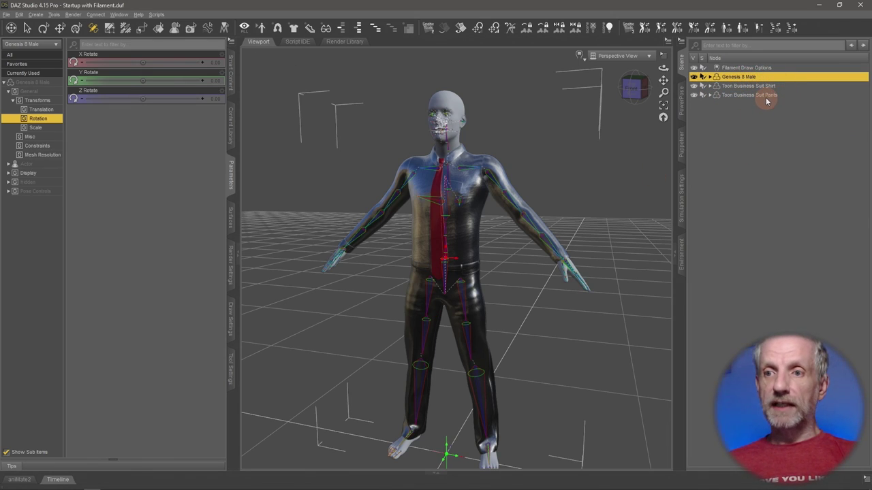
pyautogui.keyDown('ctrl'); pyautogui.click(766, 98); pyautogui.keyUp('ctrl')
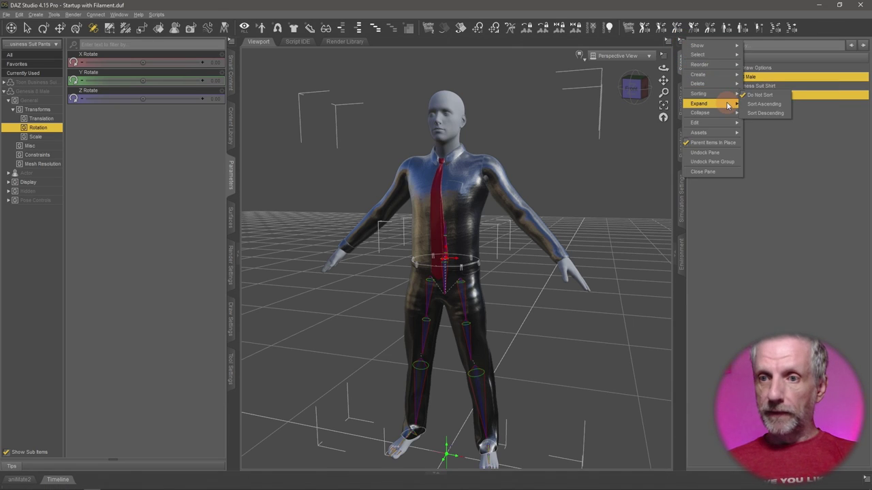
pyautogui.moveTo(730, 129)
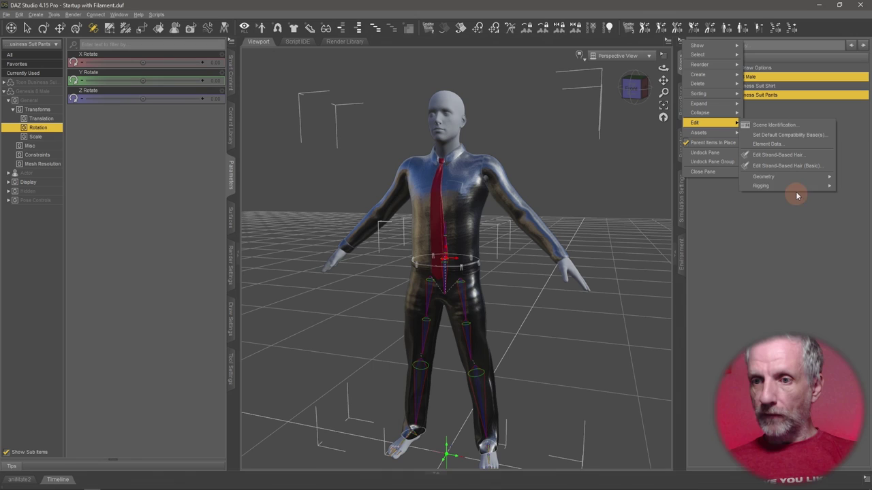
pyautogui.moveTo(799, 188)
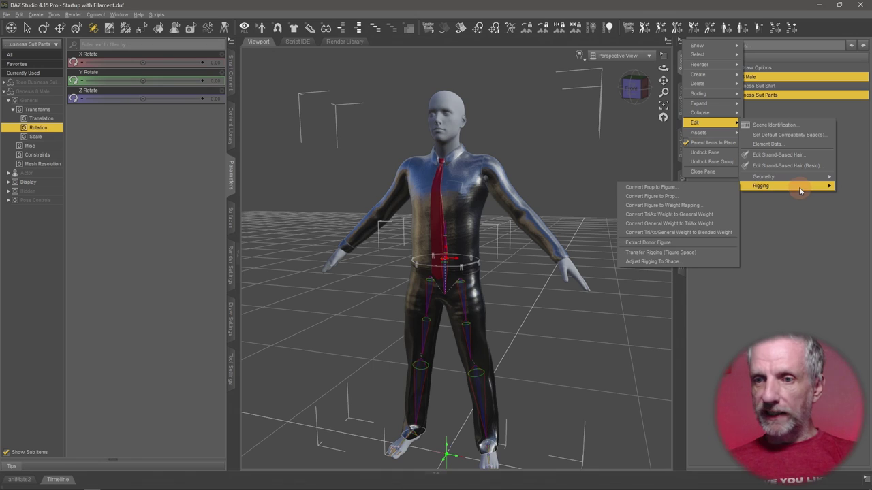
pyautogui.click(706, 254)
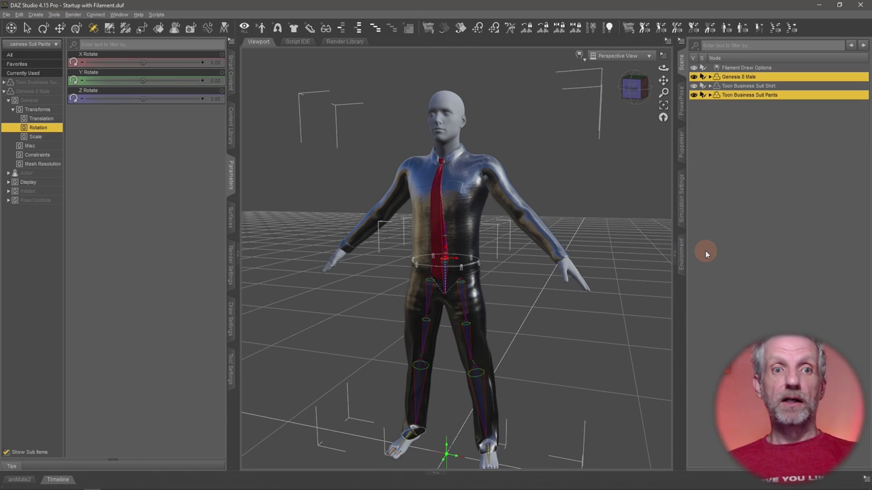
pyautogui.click(76, 27)
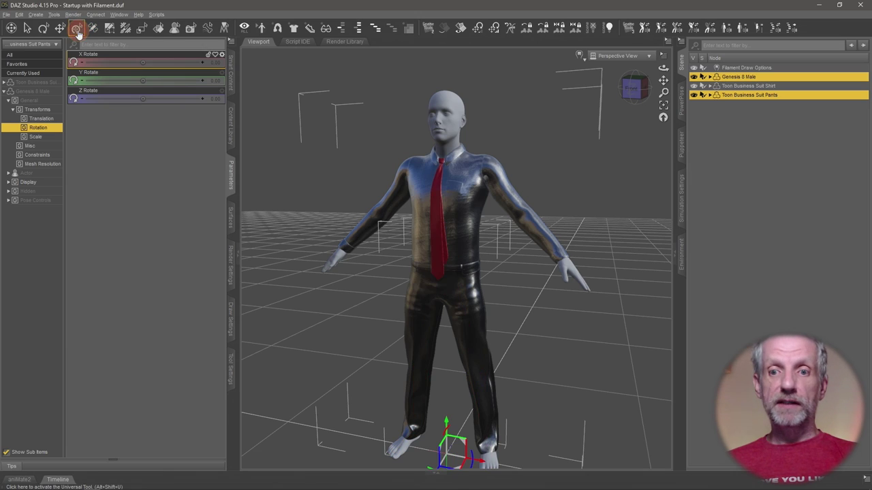
pyautogui.keyDown('alt'); pyautogui.moveTo(576, 357); pyautogui.dragTo(587, 355); pyautogui.keyUp('alt')
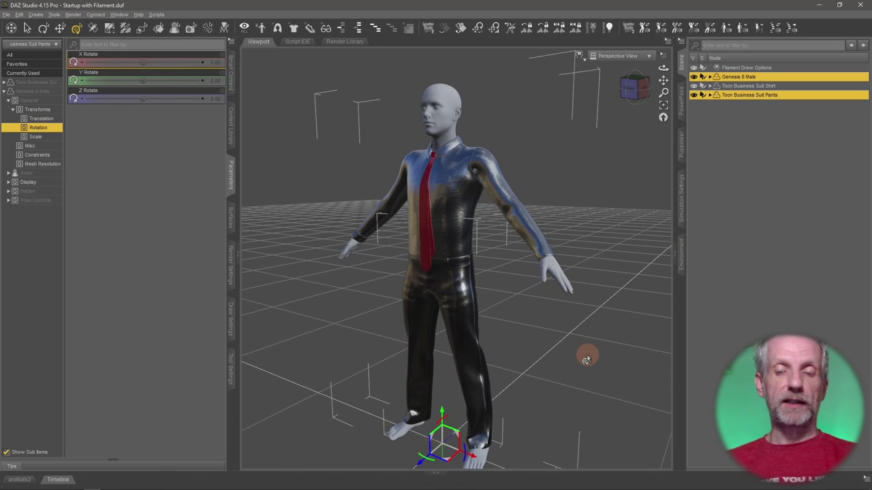